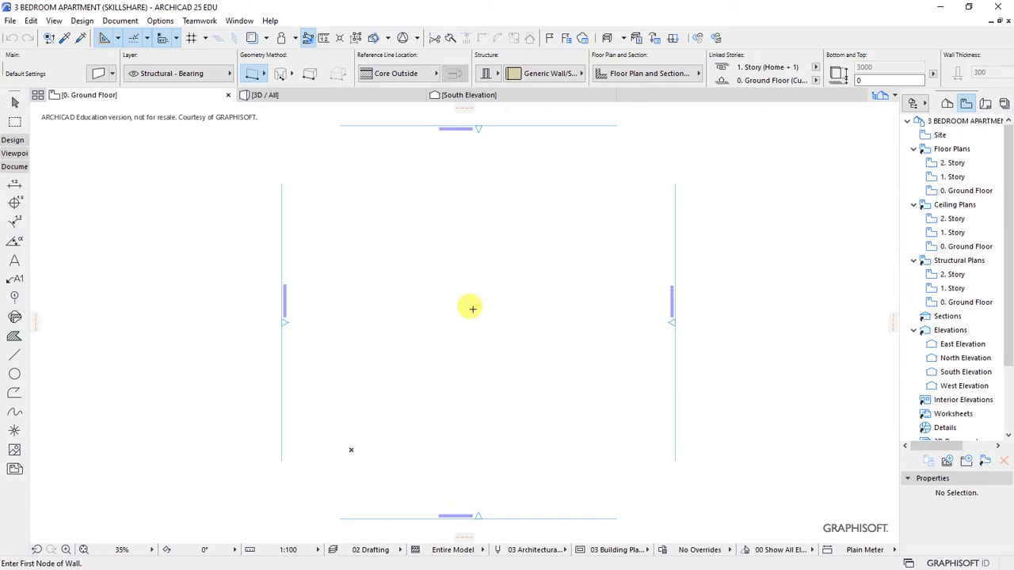
# - Show the Navigator's Project Map listing Ground Floor, 1. Story and 2. Story
pyautogui.click(948, 105)
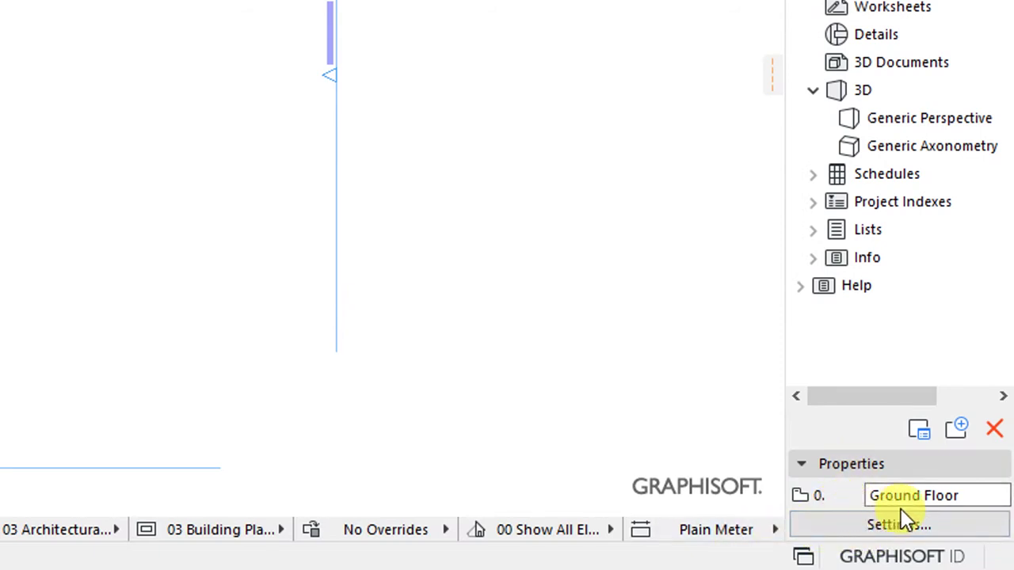
# - Rename story 1 to 'First Floor' in Story Settings
pyautogui.click(853, 534)
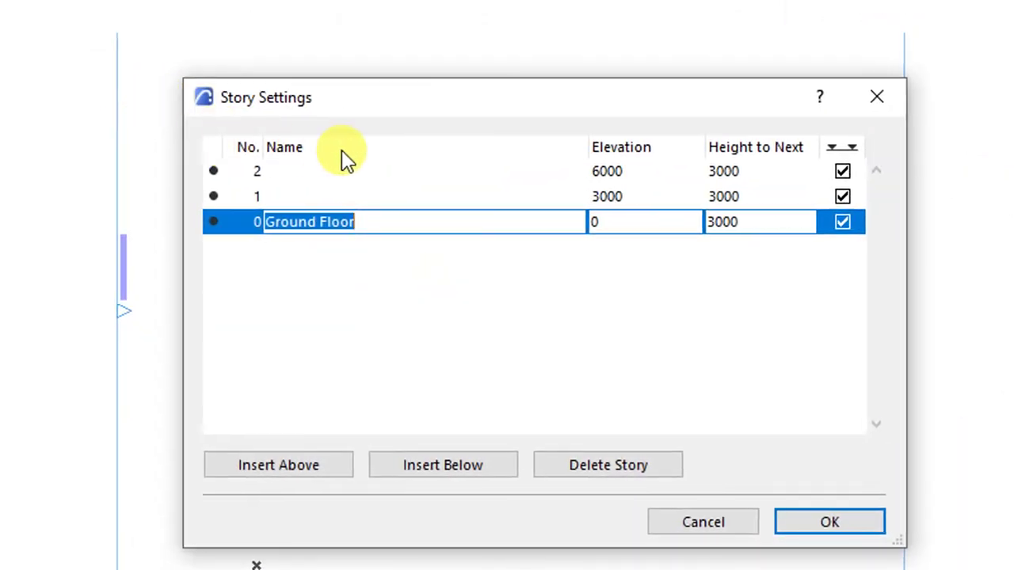
pyautogui.click(306, 196)
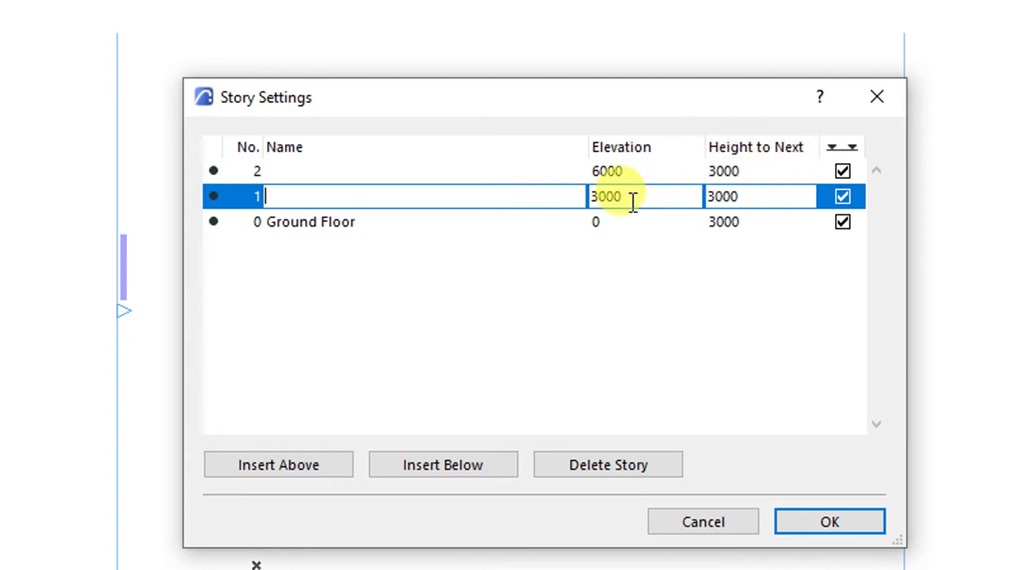
pyautogui.click(539, 227)
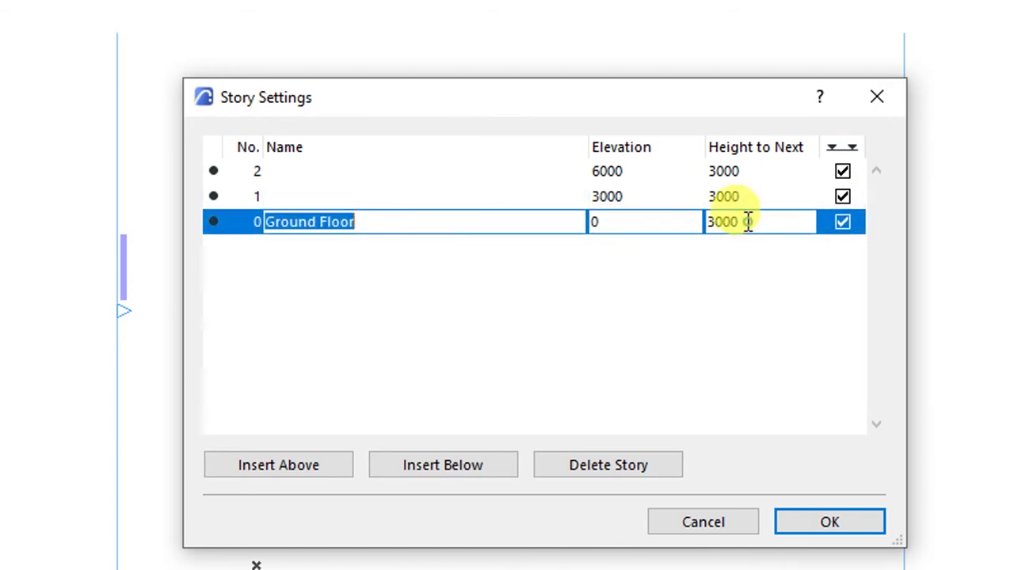
pyautogui.moveTo(747, 221); pyautogui.dragTo(670, 222)
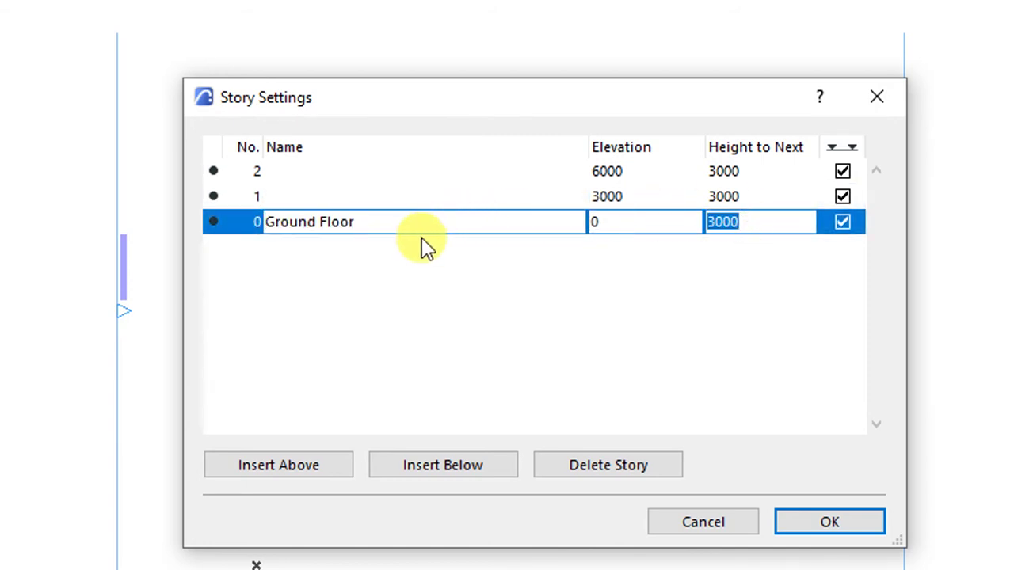
pyautogui.press('Up')
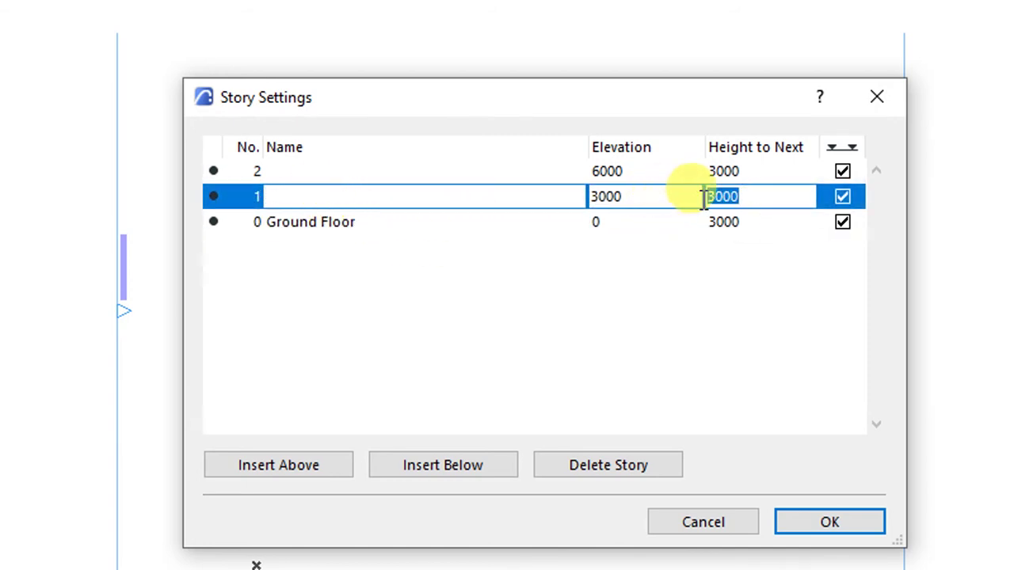
pyautogui.click(313, 226)
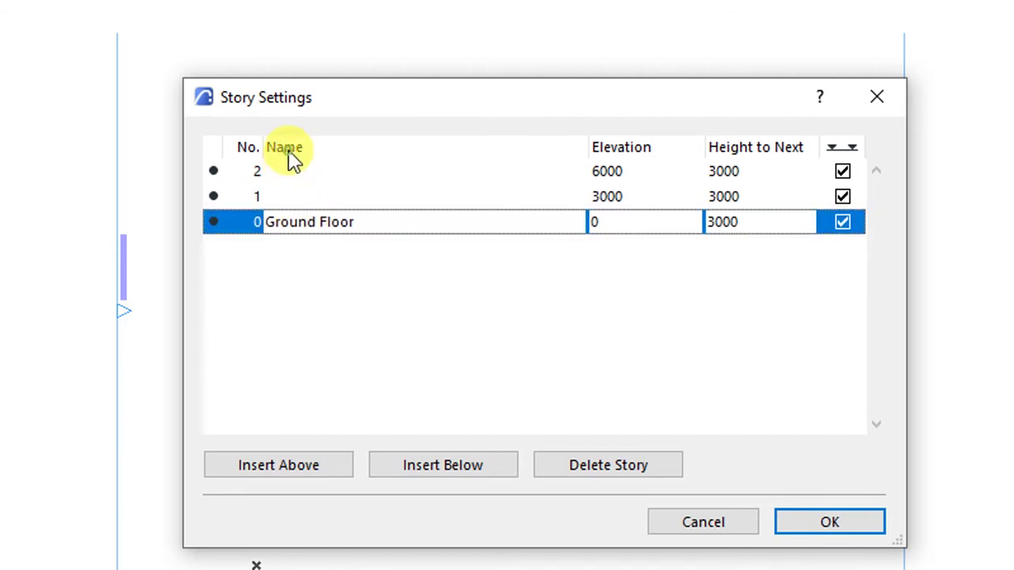
pyautogui.click(294, 197)
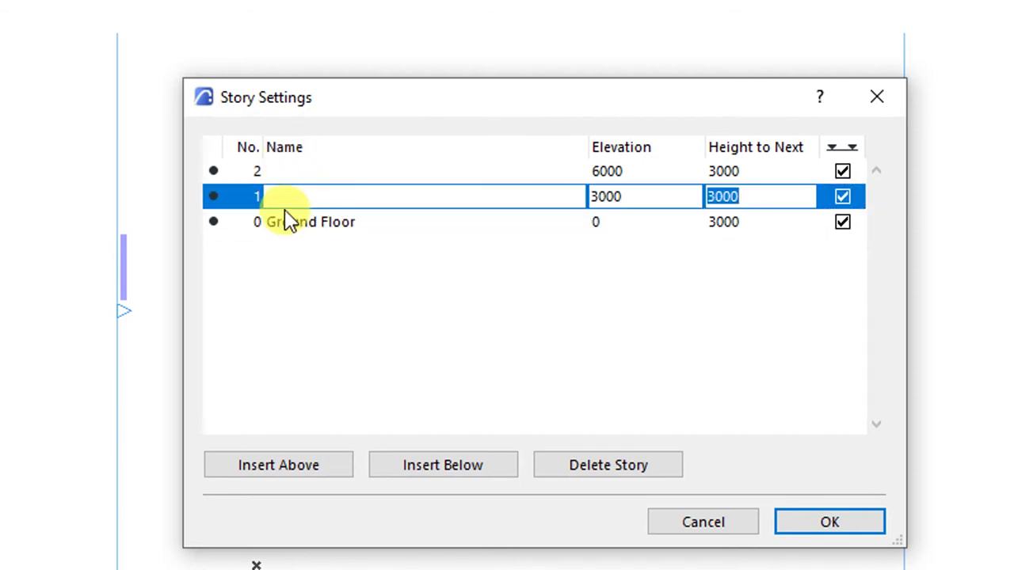
pyautogui.press('BackSpace')
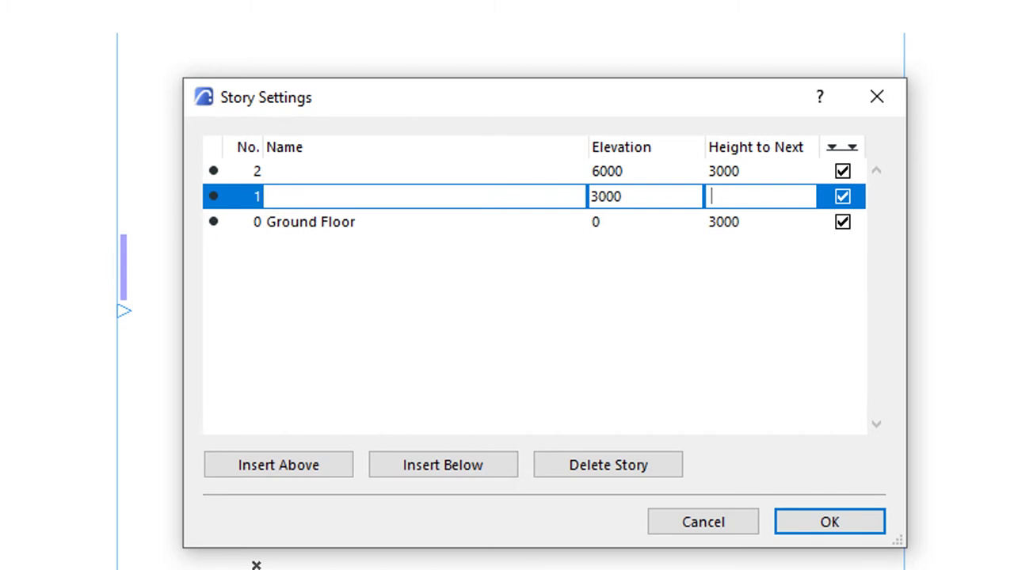
pyautogui.click(309, 226)
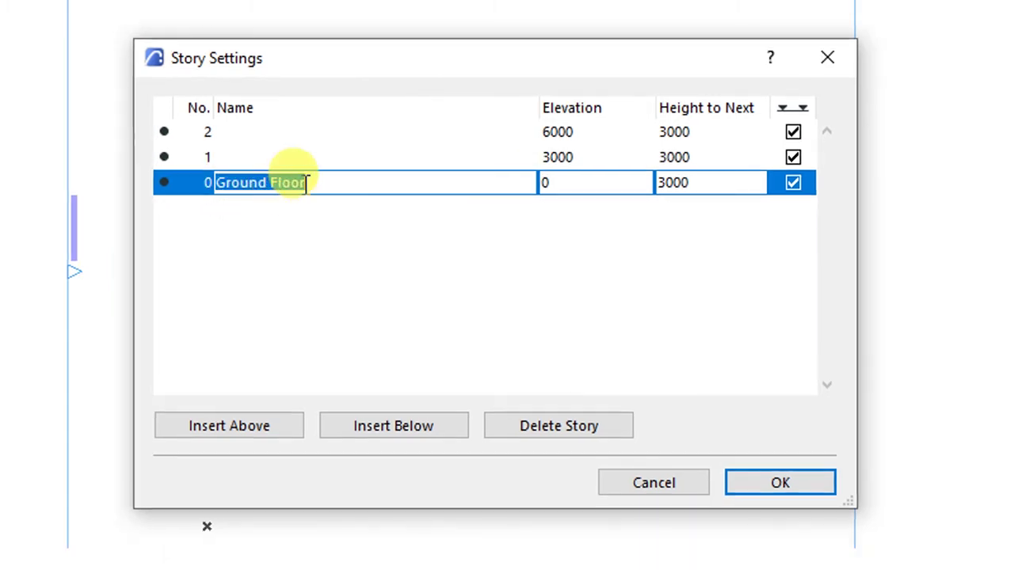
pyautogui.click(311, 197)
pyautogui.write('F')
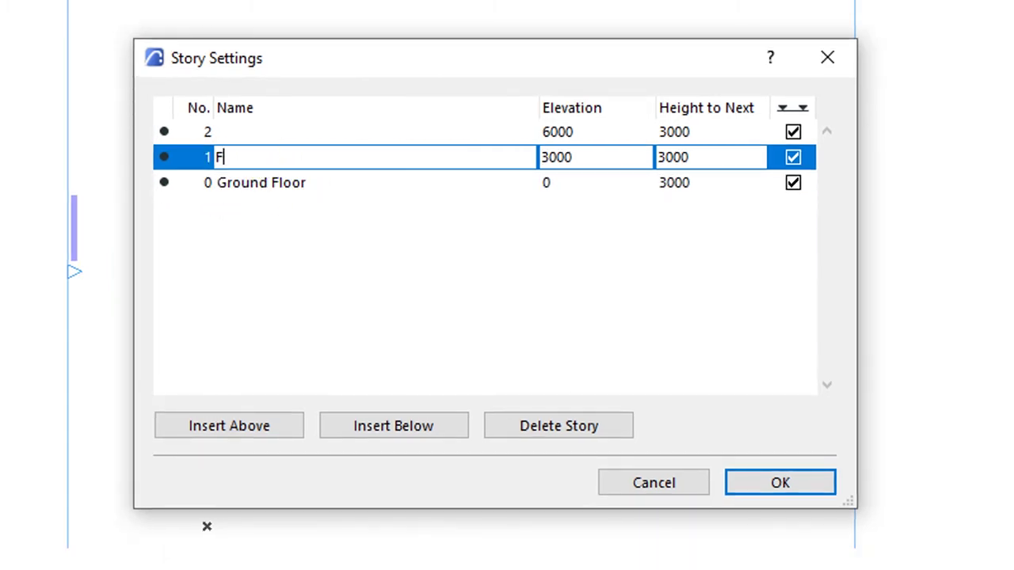
pyautogui.write('irst Floor')
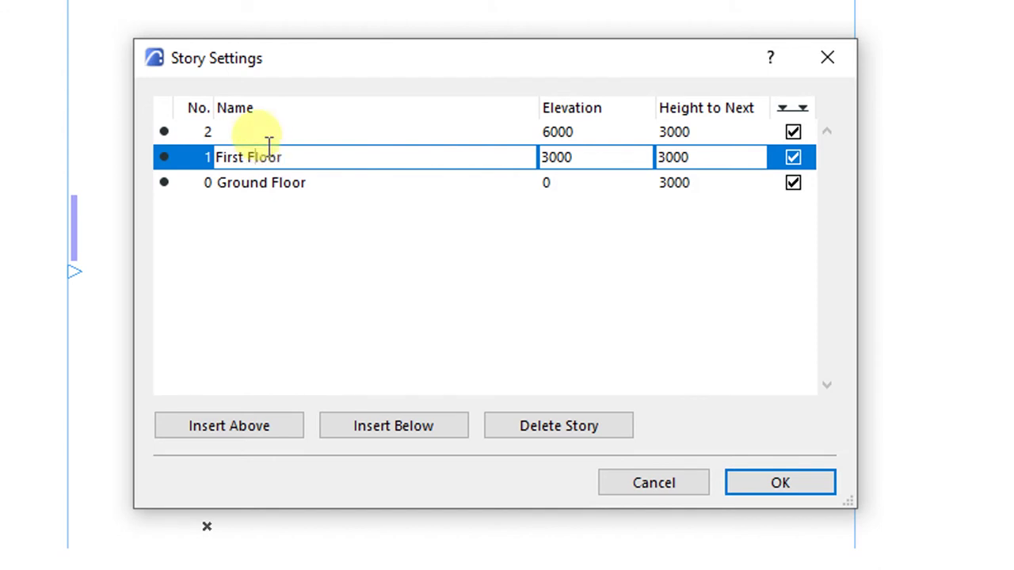
# - Rename story 2 to 'Second Flor'
pyautogui.click(266, 139)
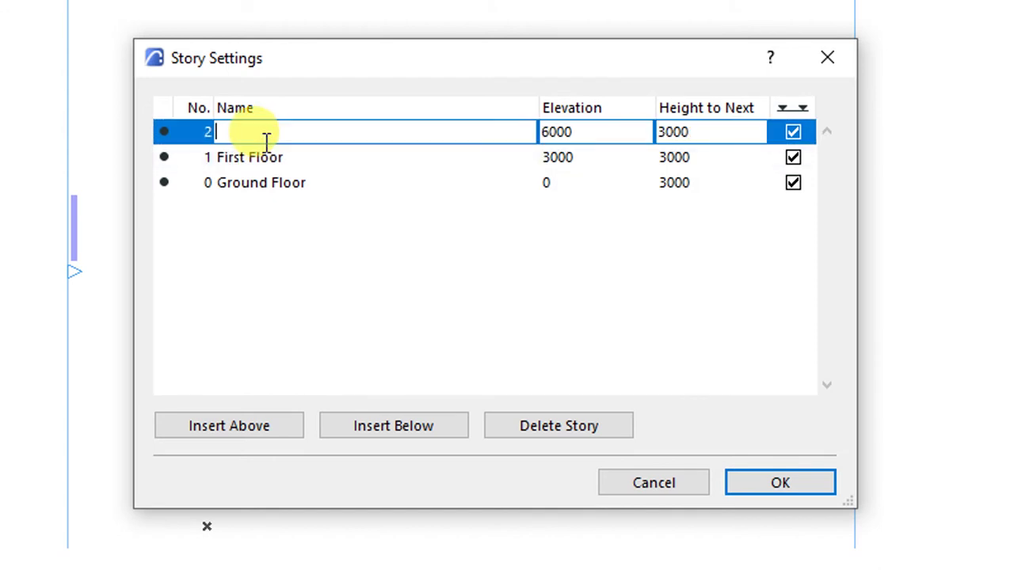
pyautogui.write('Second Flor')
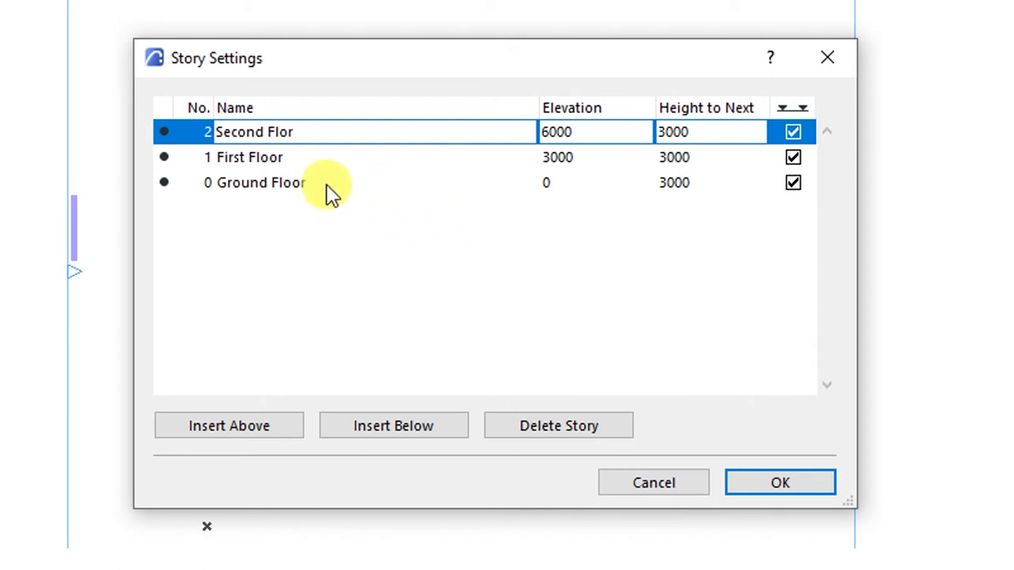
pyautogui.click(301, 182)
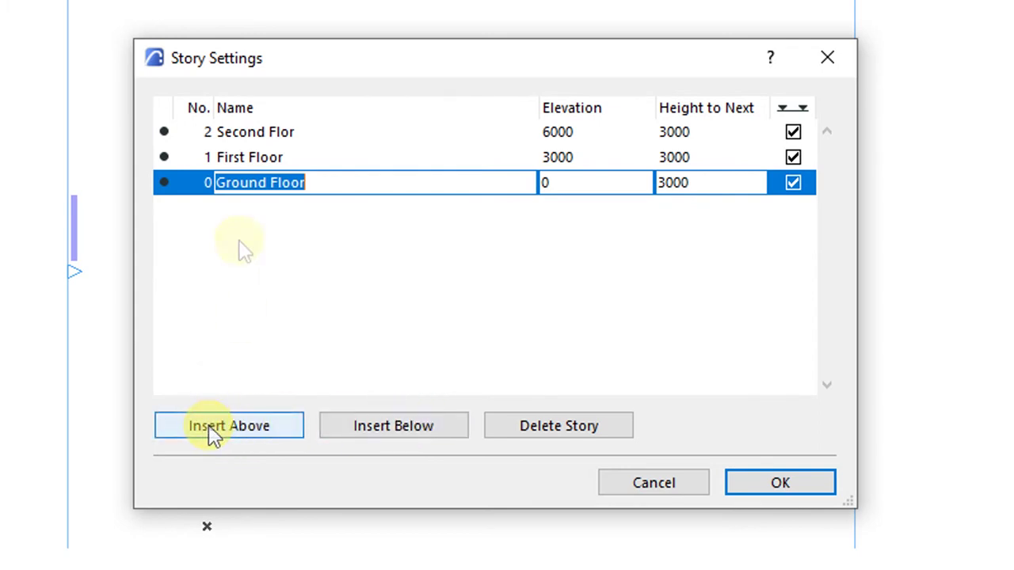
# - Insert new stories above and below Second Flor
pyautogui.click(246, 132)
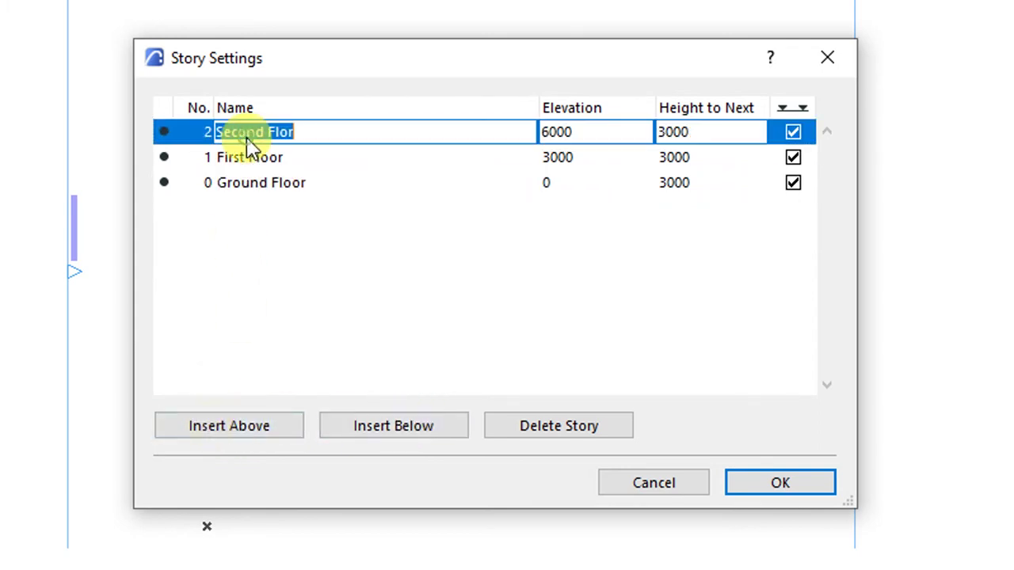
pyautogui.click(245, 426)
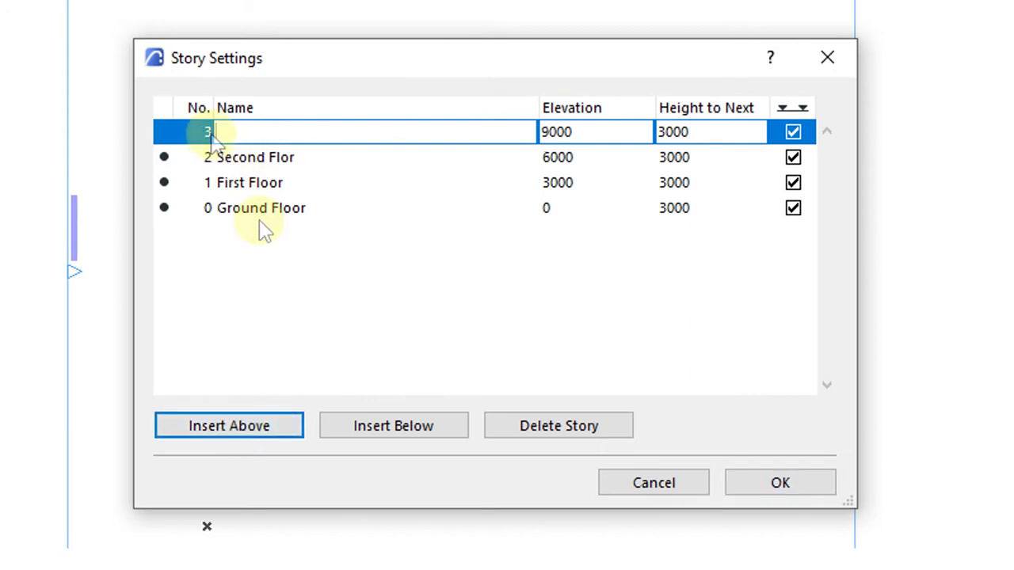
pyautogui.click(227, 163)
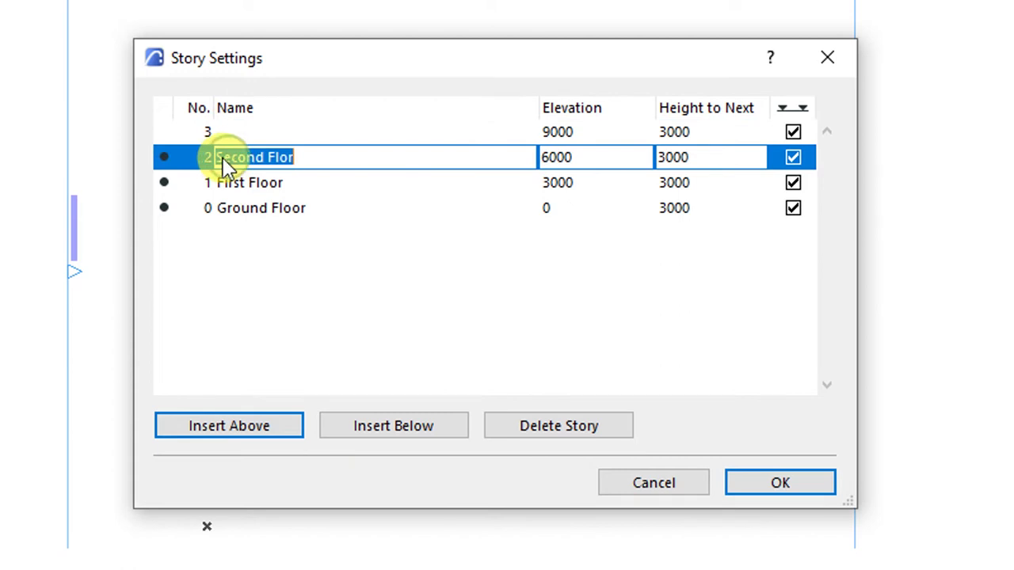
pyautogui.click(354, 428)
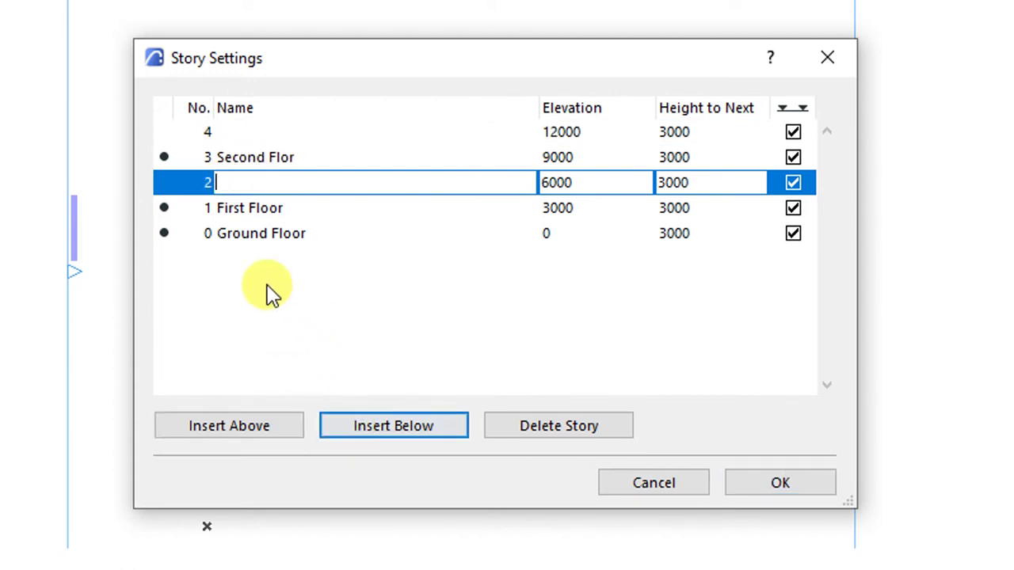
pyautogui.click(225, 158)
pyautogui.click(238, 183)
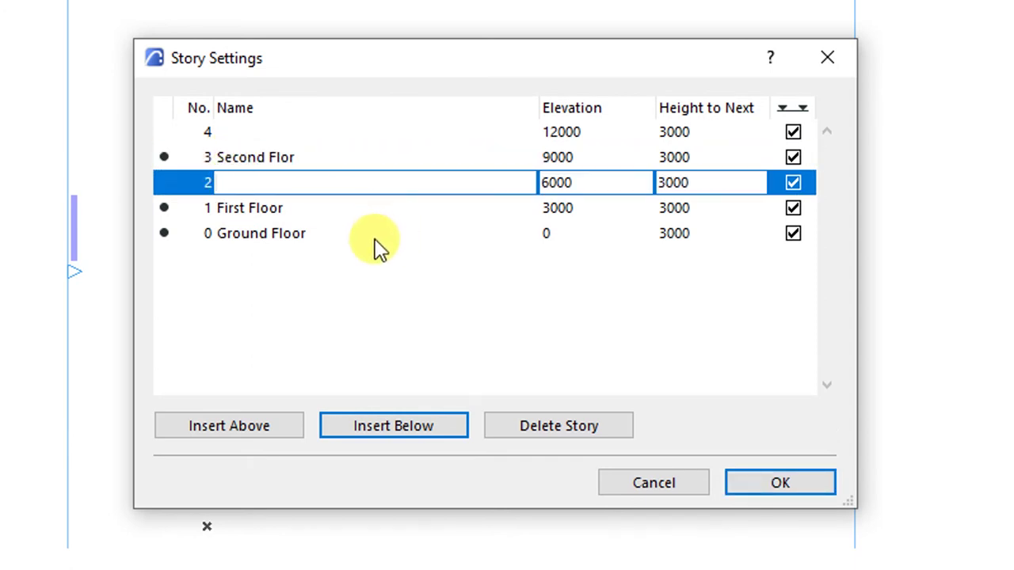
# - Delete the empty story rows and apply Ground Floor, First Floor and Second Flor
pyautogui.click(228, 133)
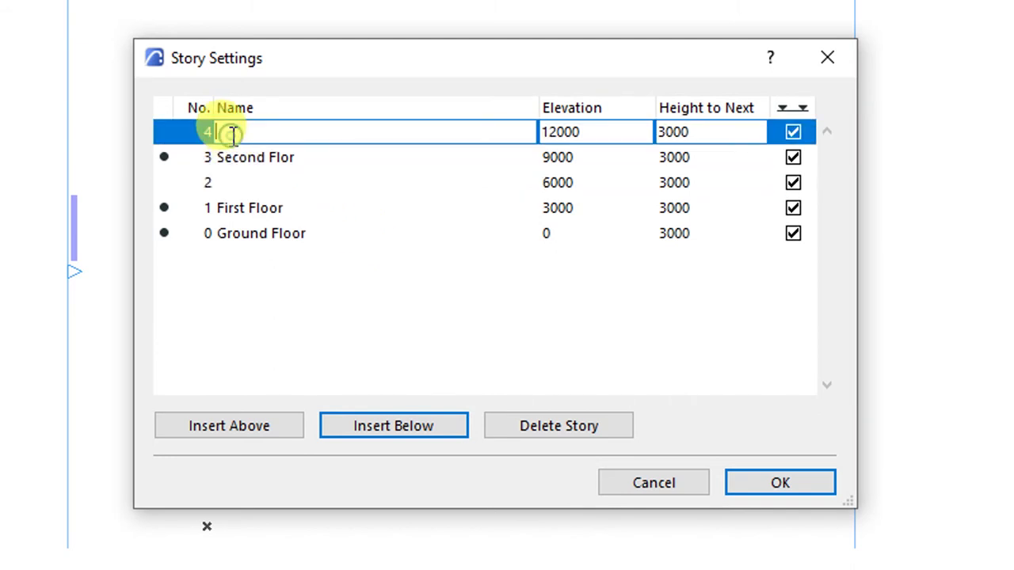
pyautogui.click(220, 182)
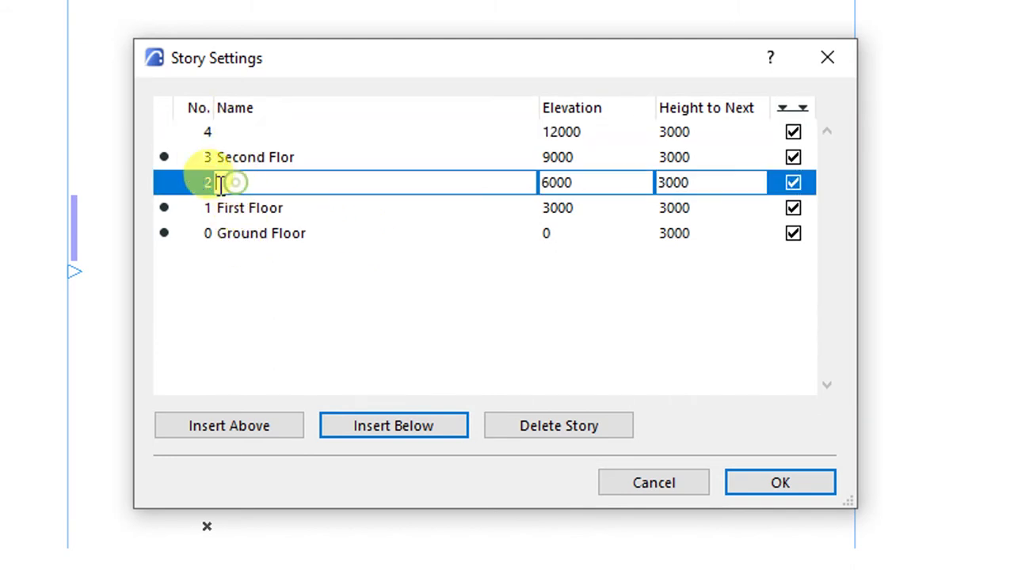
pyautogui.click(231, 132)
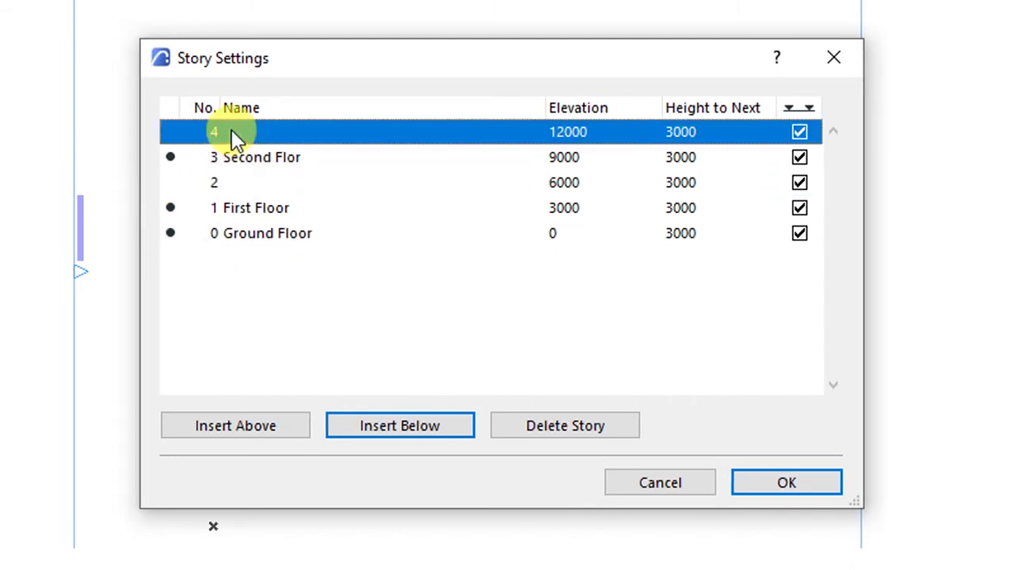
pyautogui.click(537, 430)
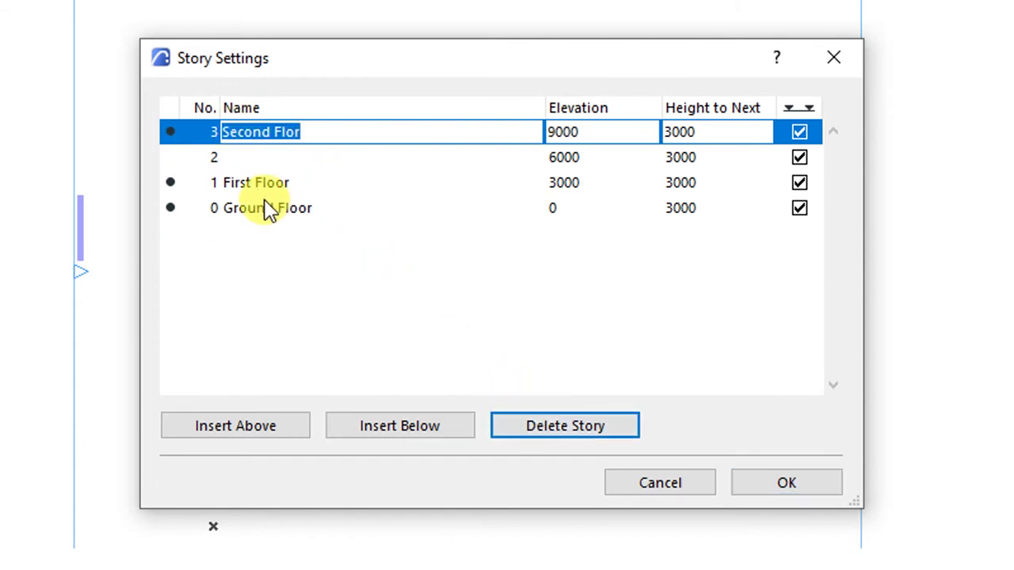
pyautogui.click(256, 158)
pyautogui.click(527, 425)
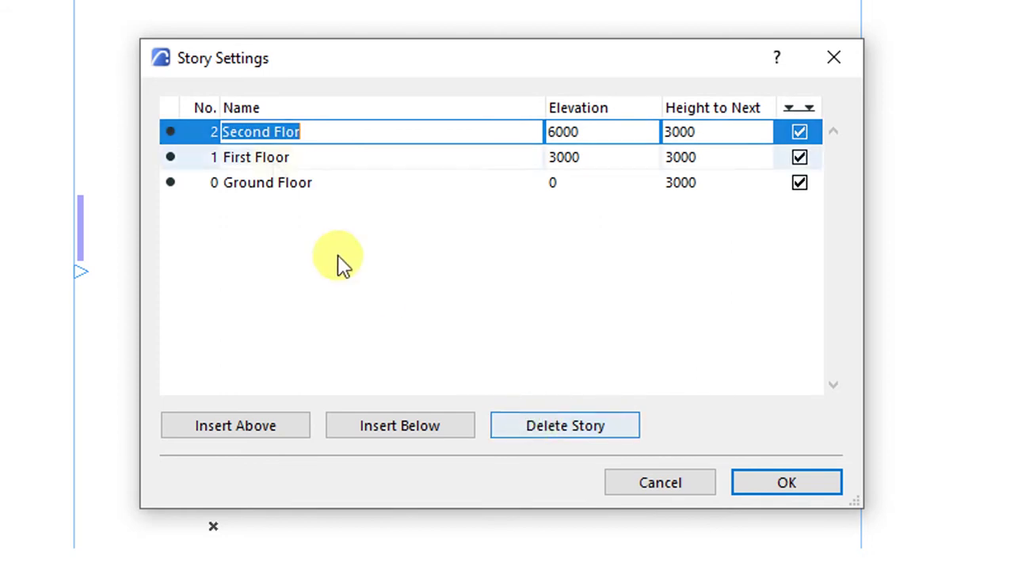
pyautogui.click(283, 183)
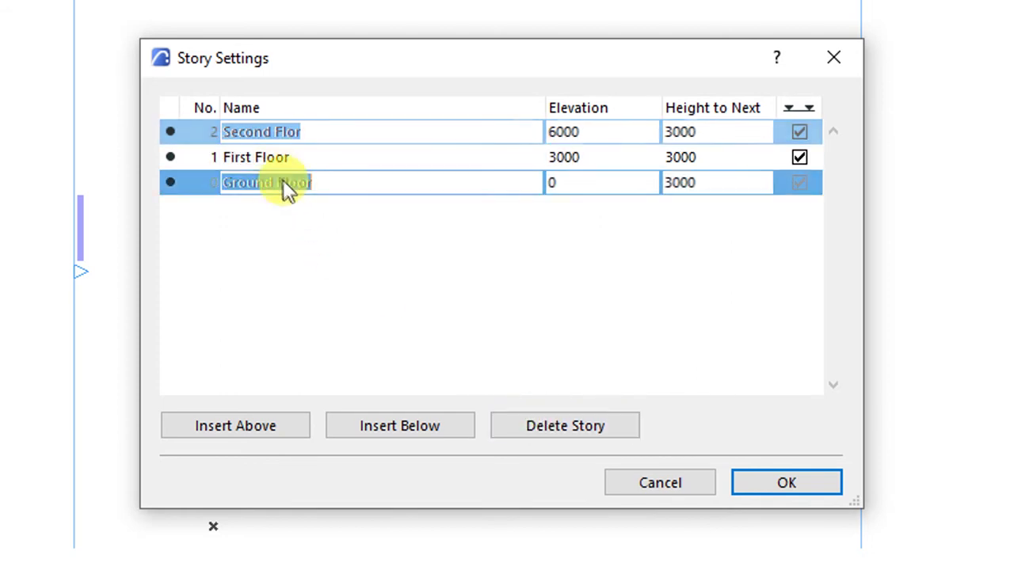
pyautogui.click(772, 470)
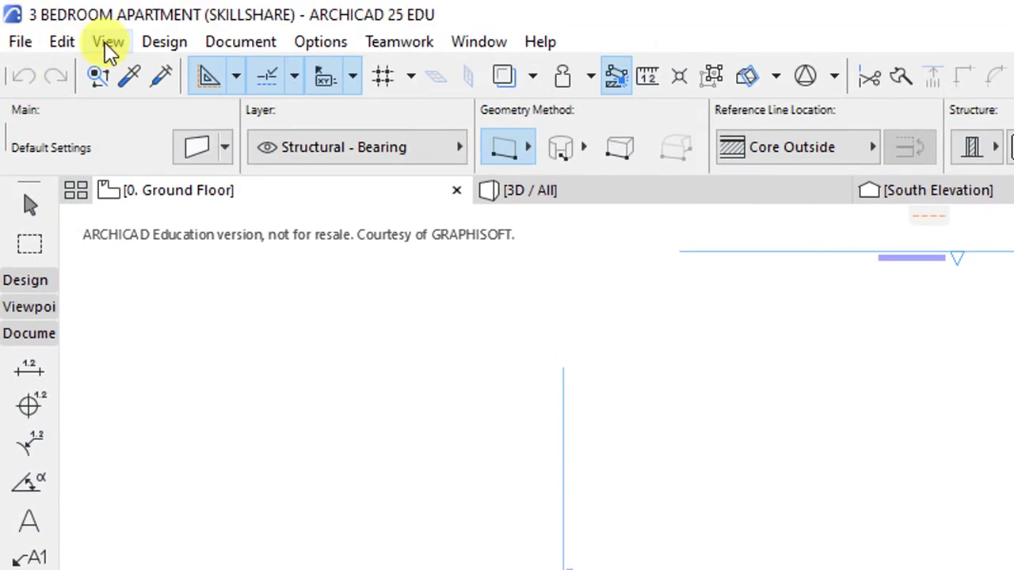
# - Turn on the construction grid display across the Ground Floor plan
pyautogui.click(108, 42)
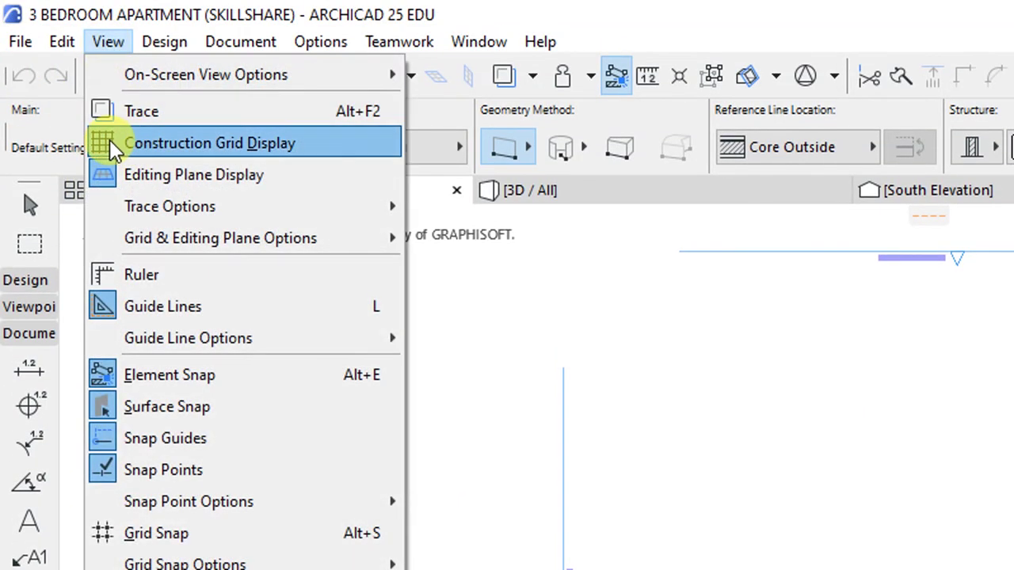
pyautogui.click(215, 142)
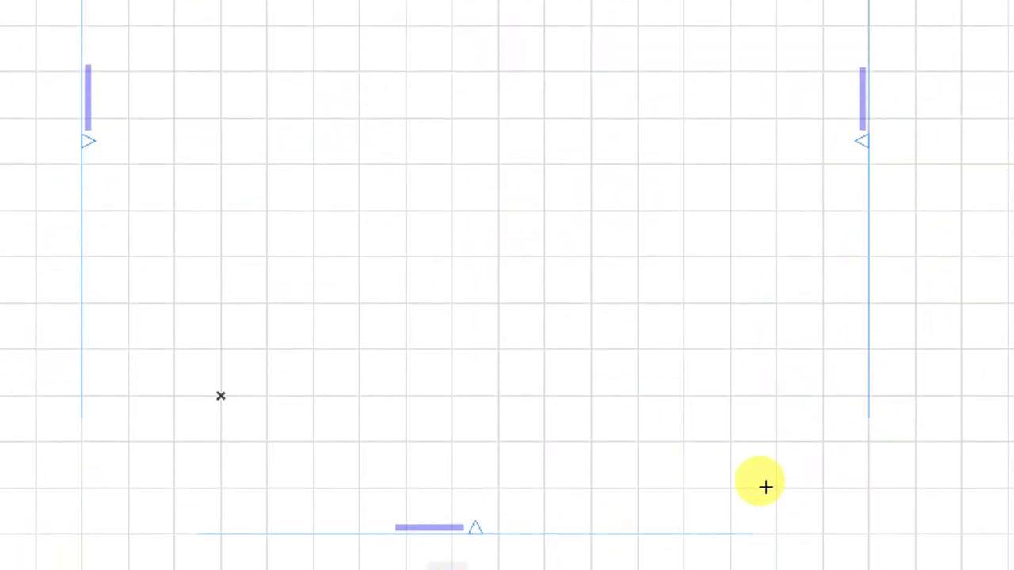
pyautogui.scroll(2, 758, 453)
pyautogui.scroll(2, 758, 453)
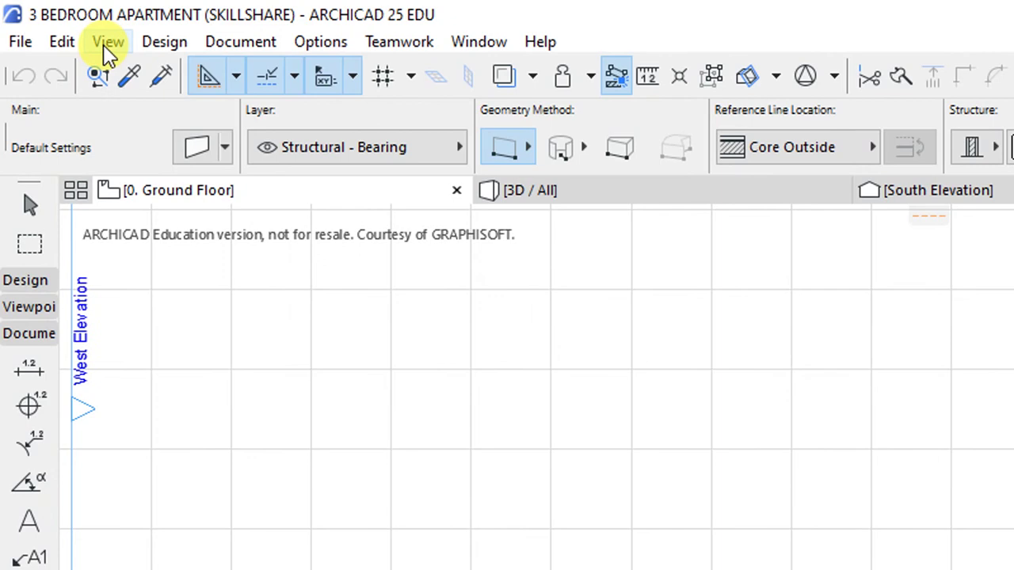
# - Set working units to millimetre lengths, square metre areas and decimal-degree angles
pyautogui.click(305, 42)
pyautogui.moveTo(353, 351)
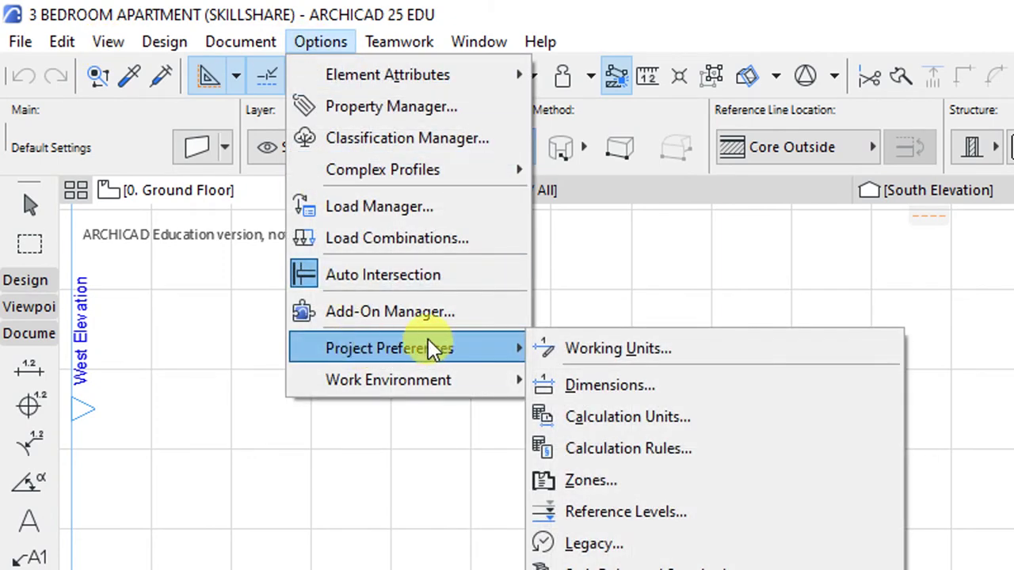
pyautogui.click(593, 345)
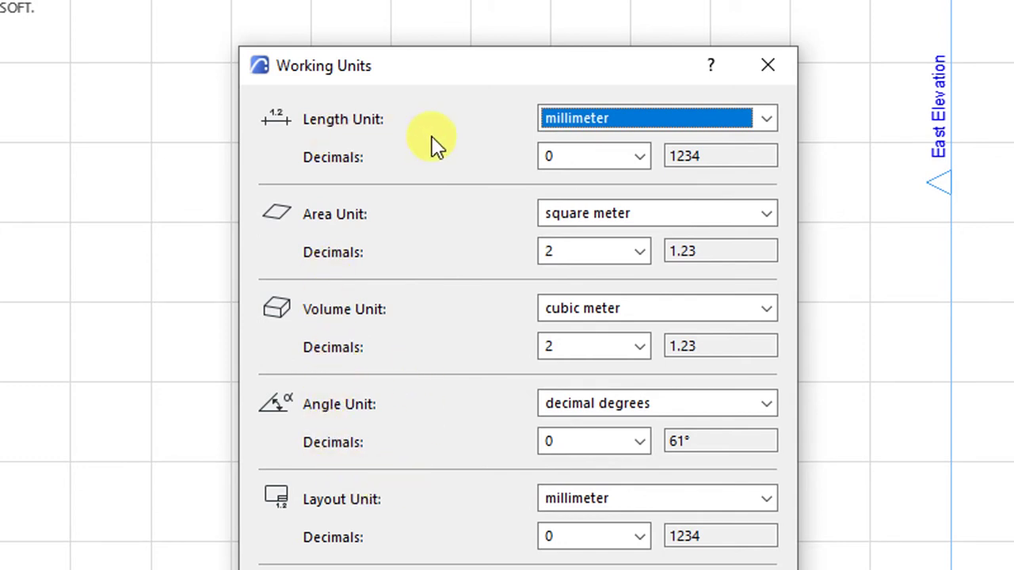
pyautogui.click(763, 118)
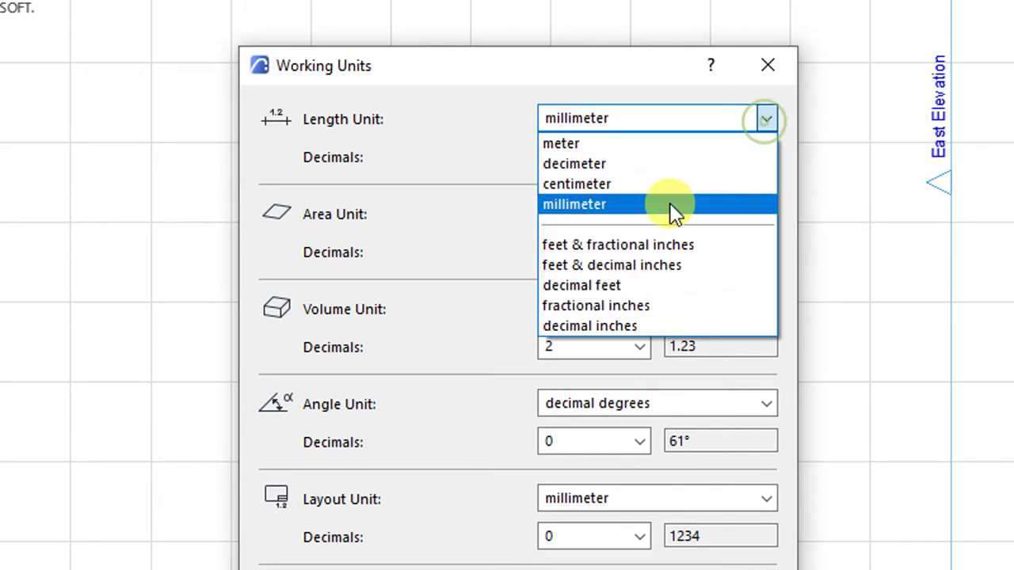
pyautogui.click(584, 208)
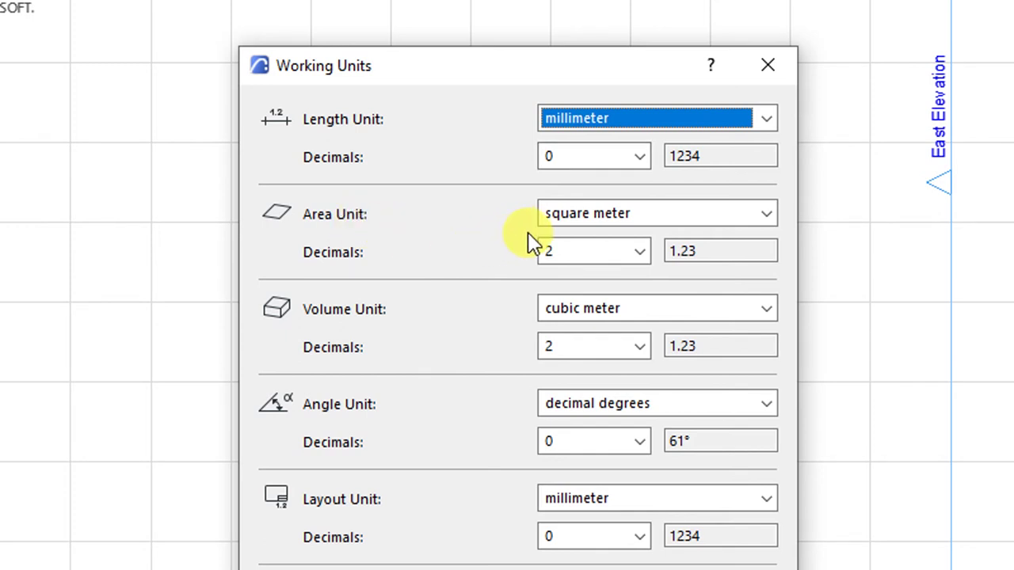
pyautogui.click(559, 213)
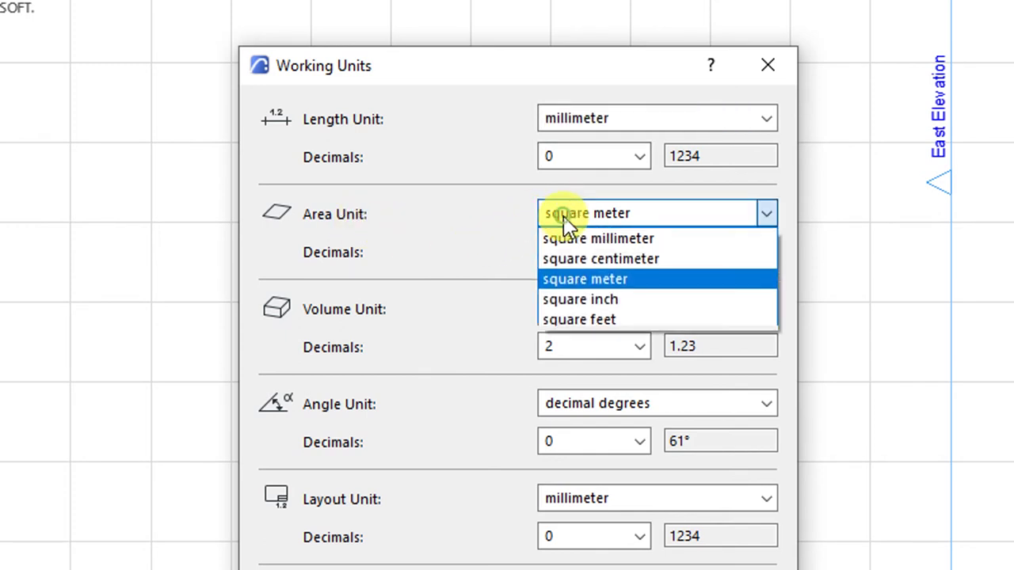
pyautogui.click(561, 274)
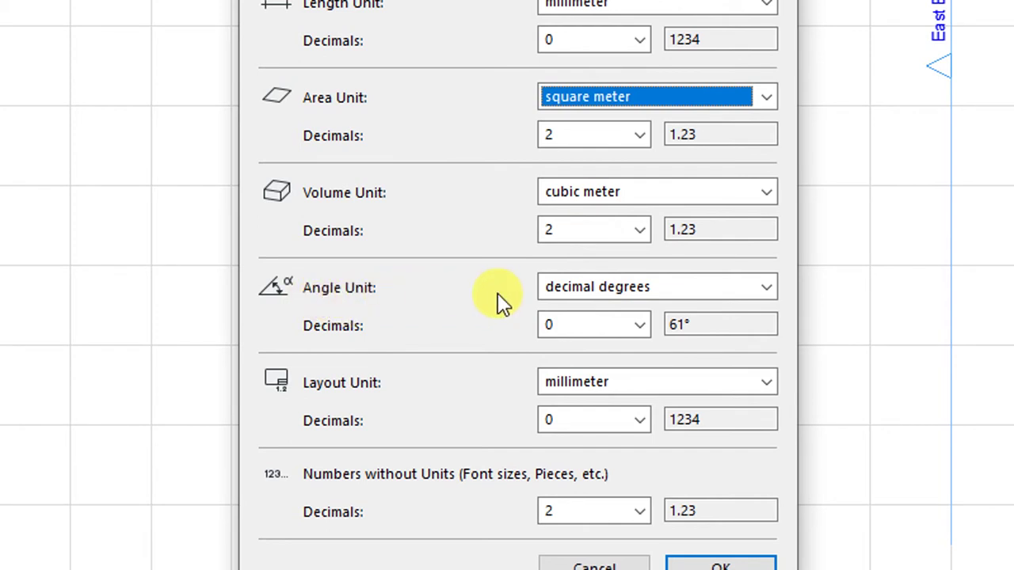
pyautogui.click(602, 297)
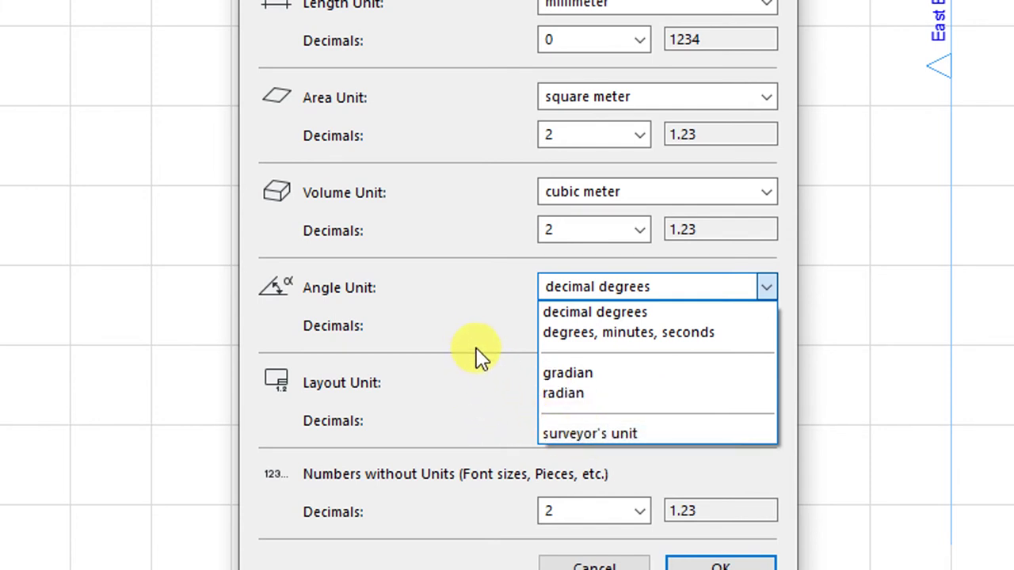
pyautogui.click(465, 332)
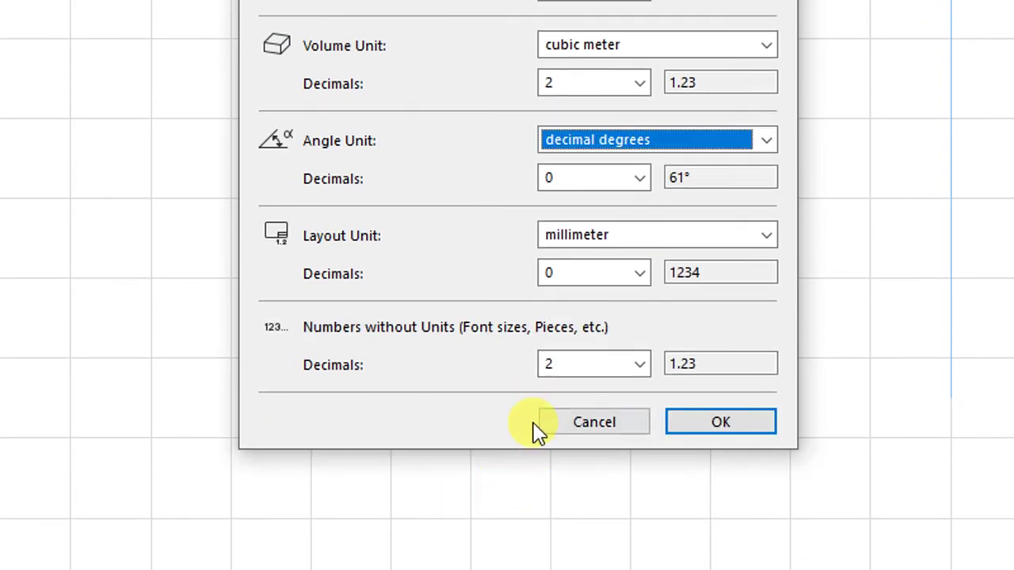
pyautogui.click(707, 423)
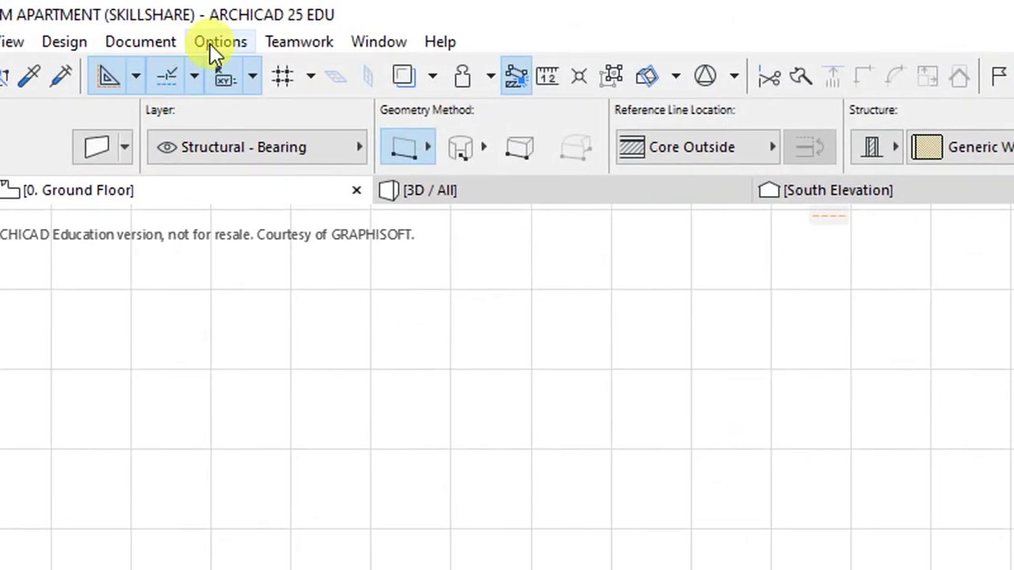
# - Apply the Plain Millimeter dimension preference, with millimetre linear dimensions and 0 decimals
pyautogui.click(218, 42)
pyautogui.moveTo(272, 351)
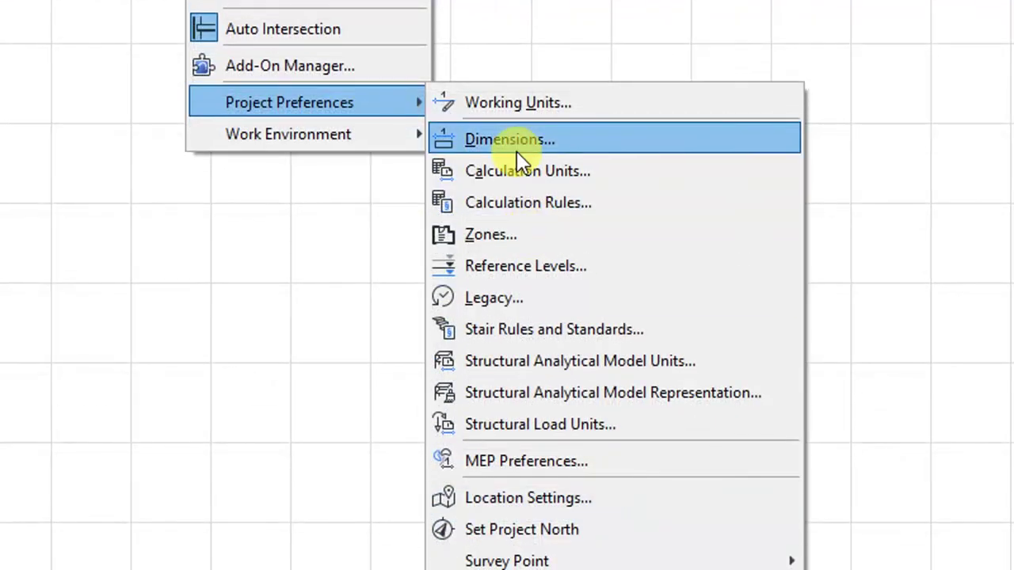
pyautogui.click(513, 142)
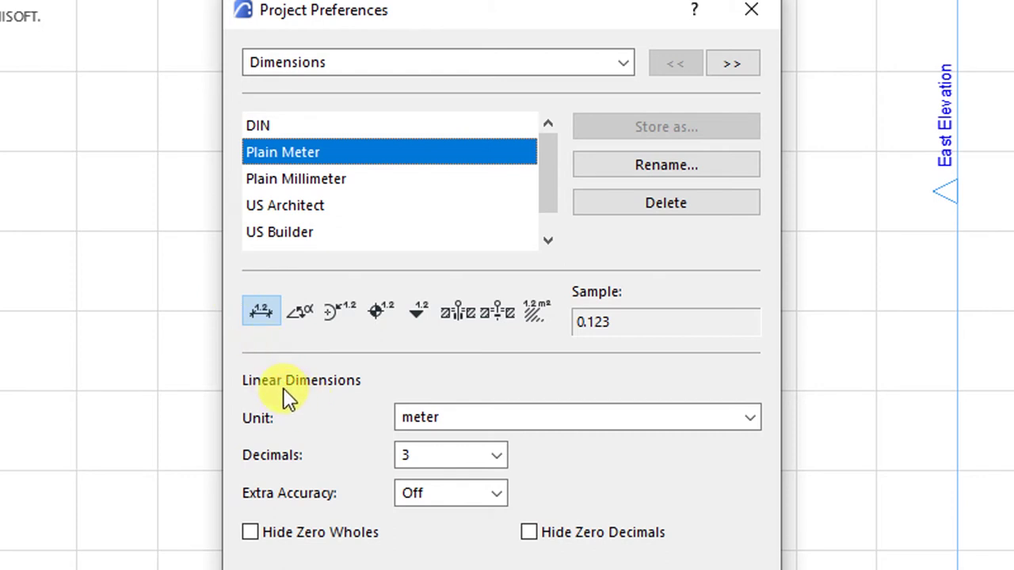
pyautogui.click(430, 417)
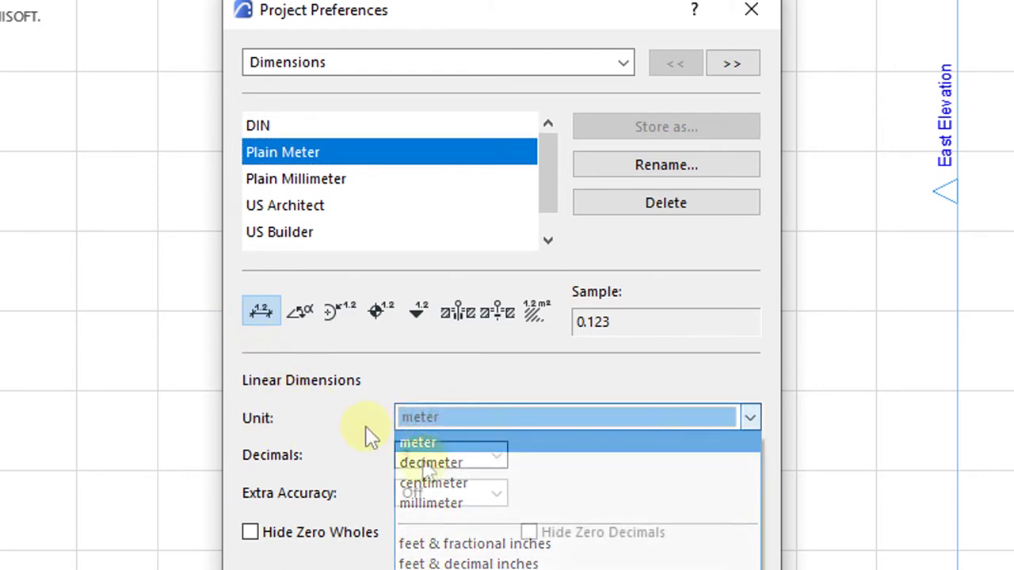
pyautogui.press('Tab')
pyautogui.hotkey('alt', 'Down')
pyautogui.press('Escape')
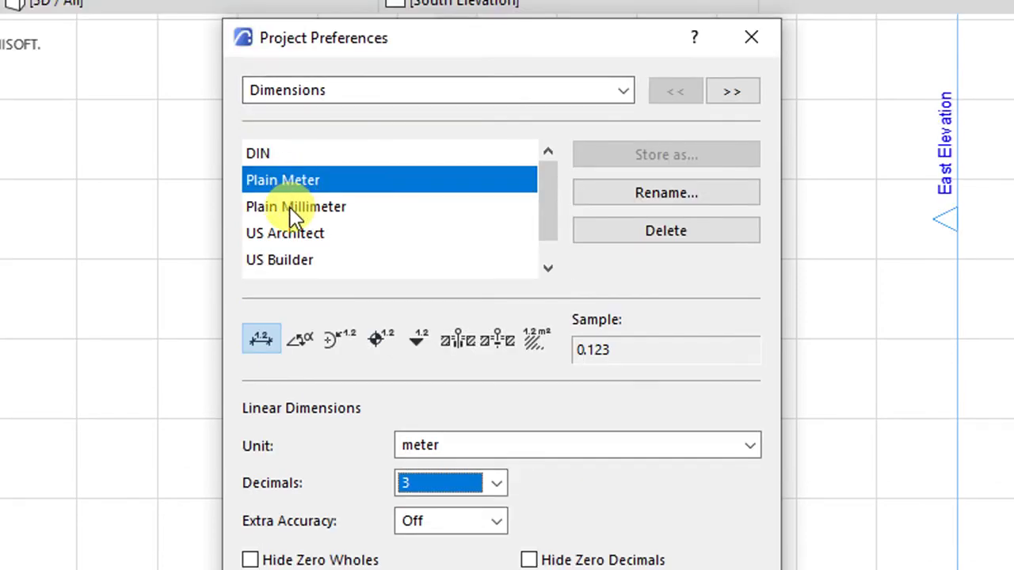
pyautogui.click(297, 106)
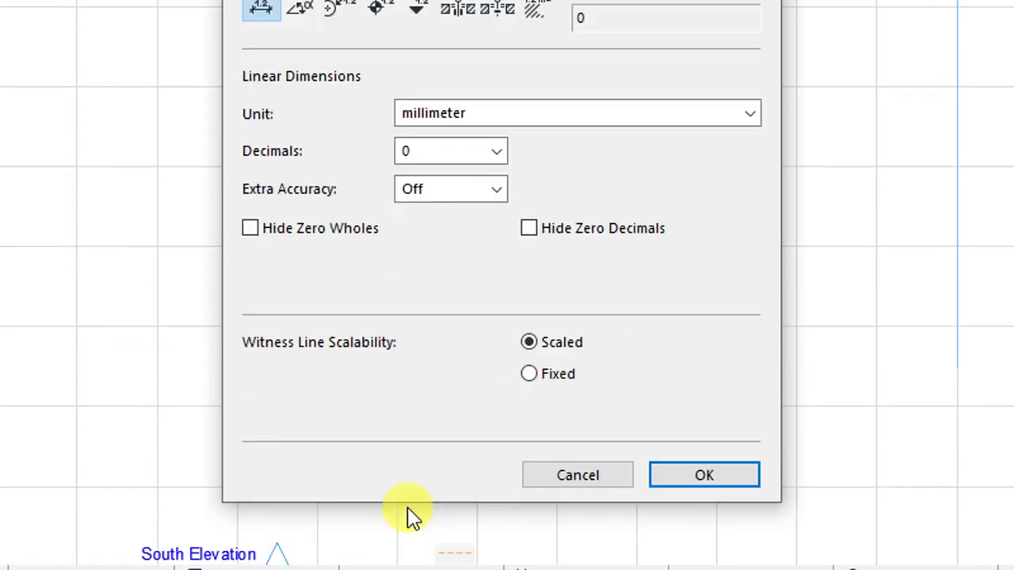
pyautogui.click(689, 446)
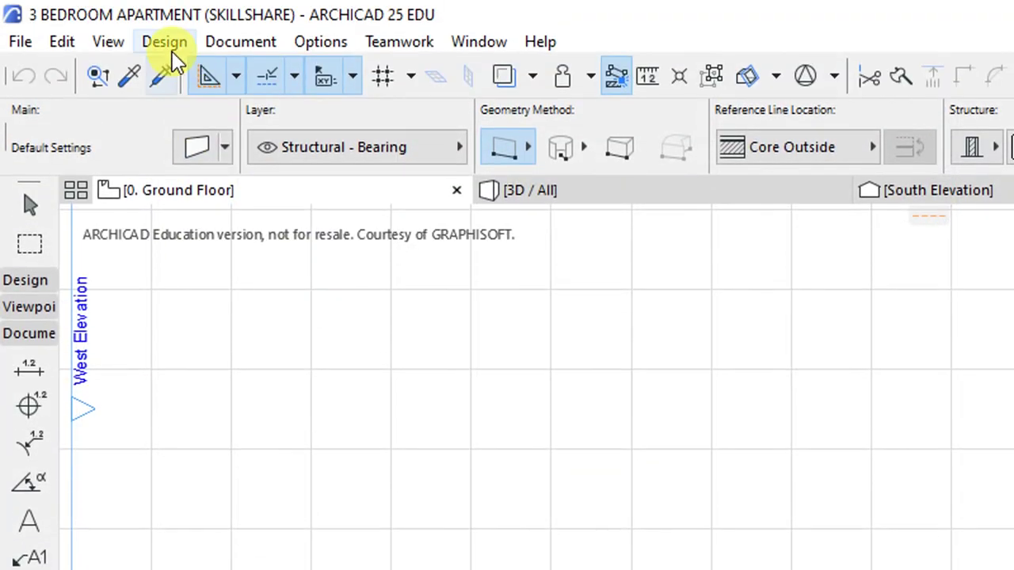
# - Activate the Dimension tool from Documenting Tools and open its Default Settings
pyautogui.click(220, 41)
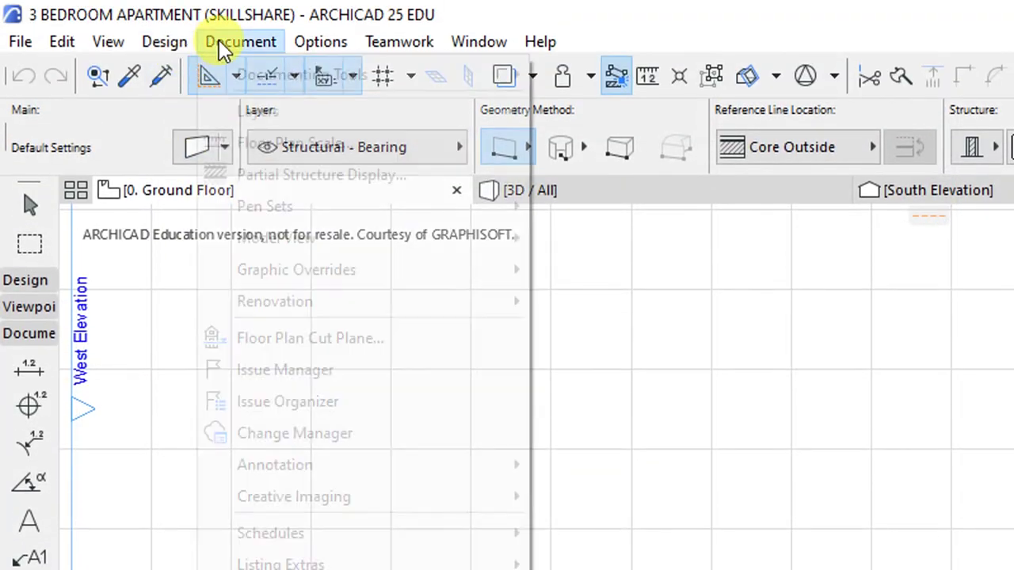
pyautogui.moveTo(282, 77)
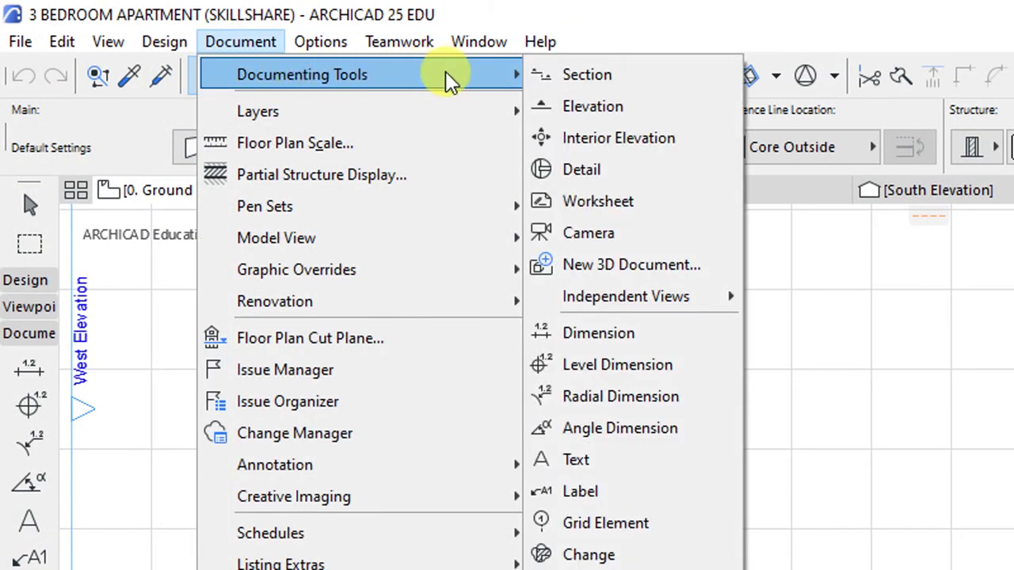
pyautogui.click(587, 329)
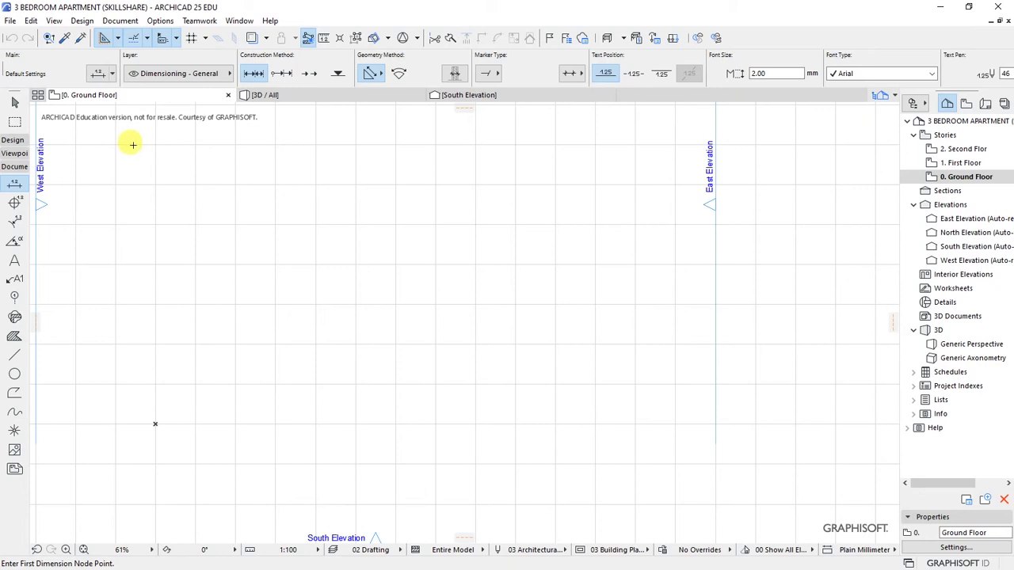
pyautogui.click(97, 78)
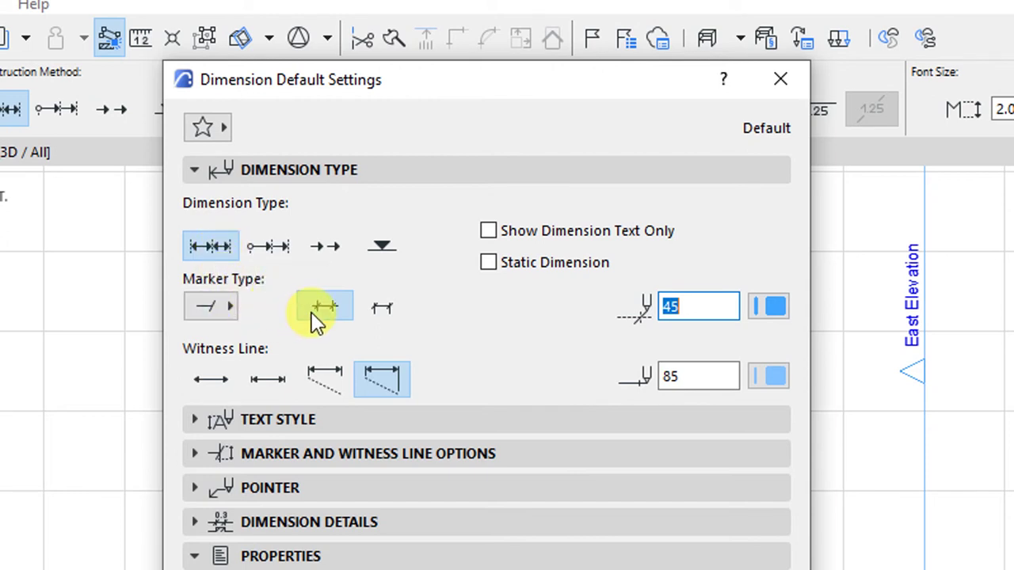
# - Use Custom Height witness lines, marker pen 48 and dimension line pen 88
pyautogui.click(225, 309)
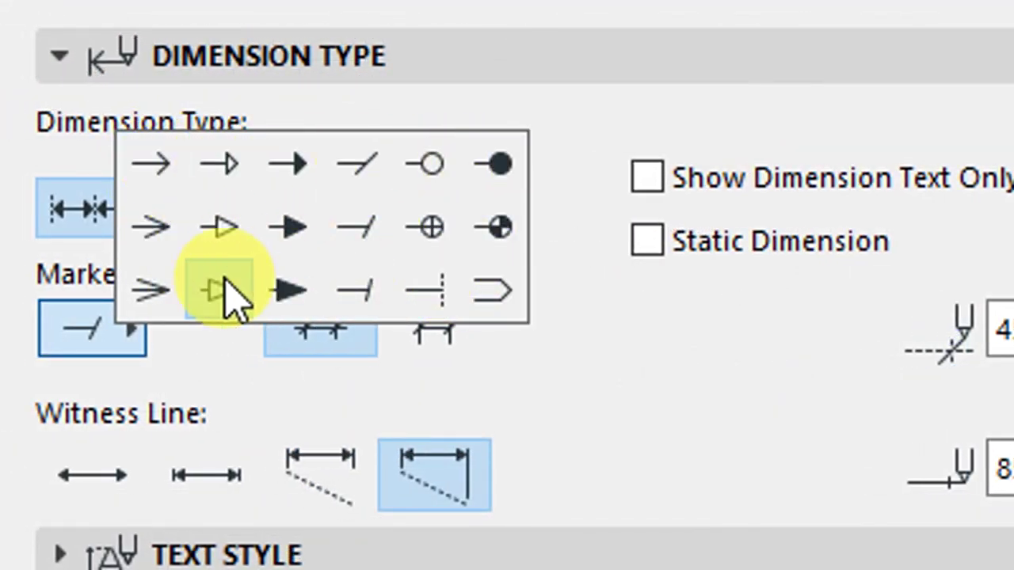
pyautogui.click(460, 362)
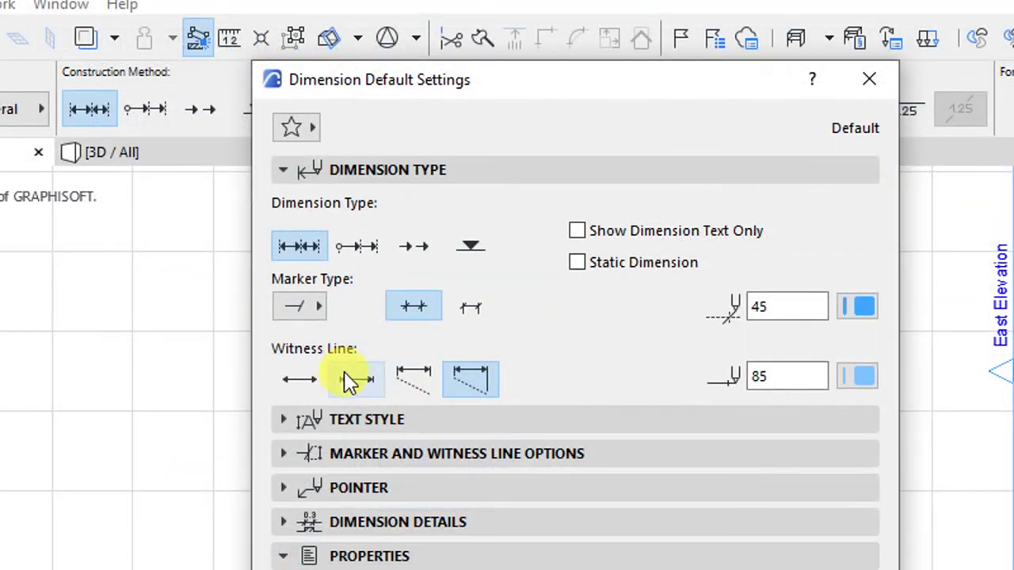
pyautogui.click(407, 384)
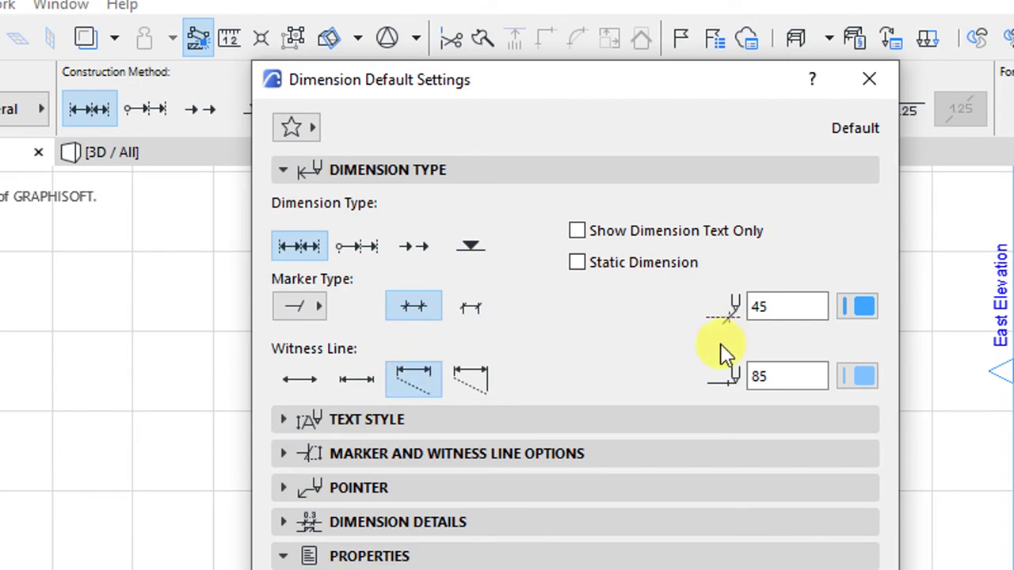
pyautogui.click(852, 308)
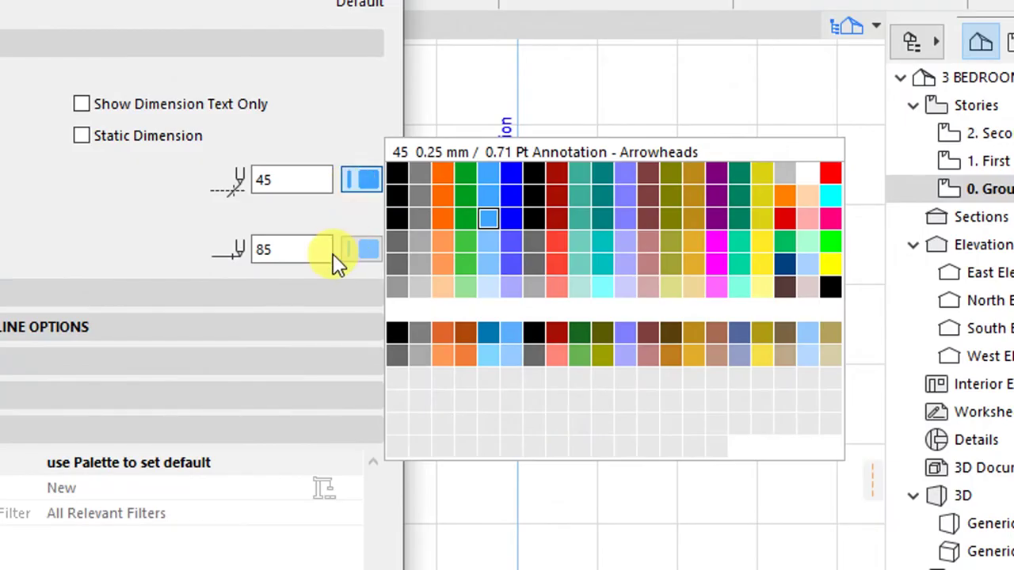
pyautogui.click(557, 218)
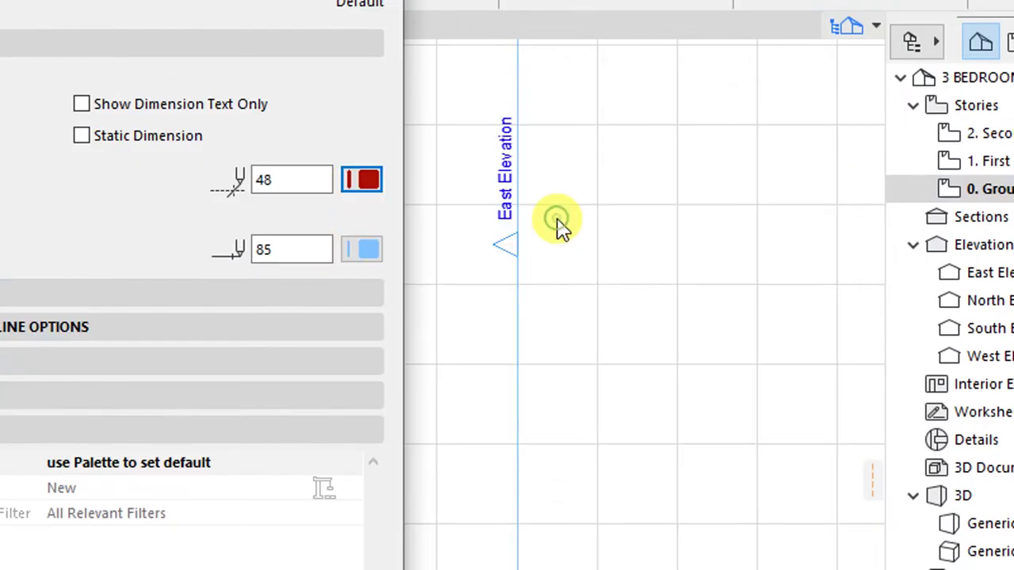
pyautogui.click(362, 259)
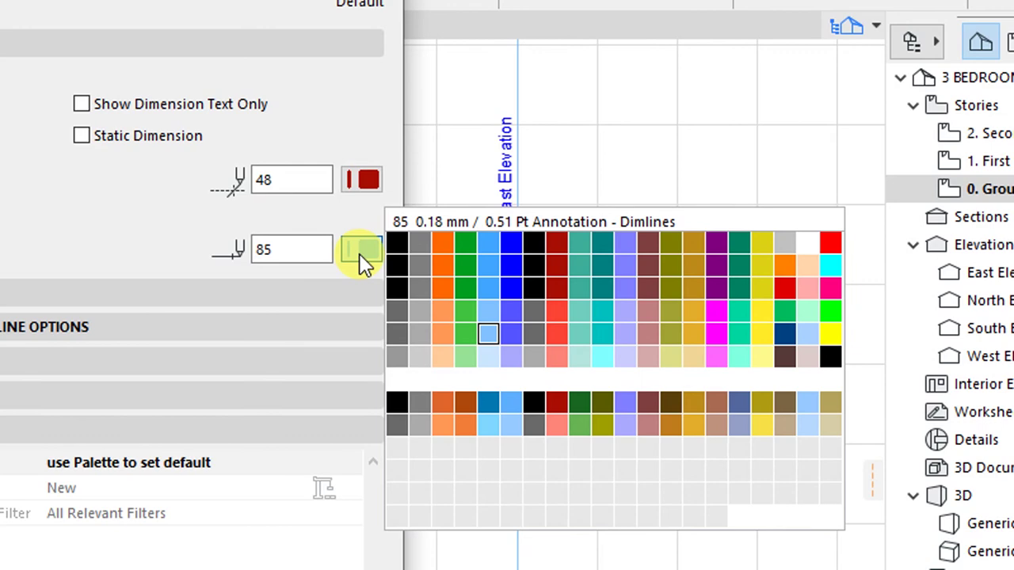
pyautogui.click(559, 332)
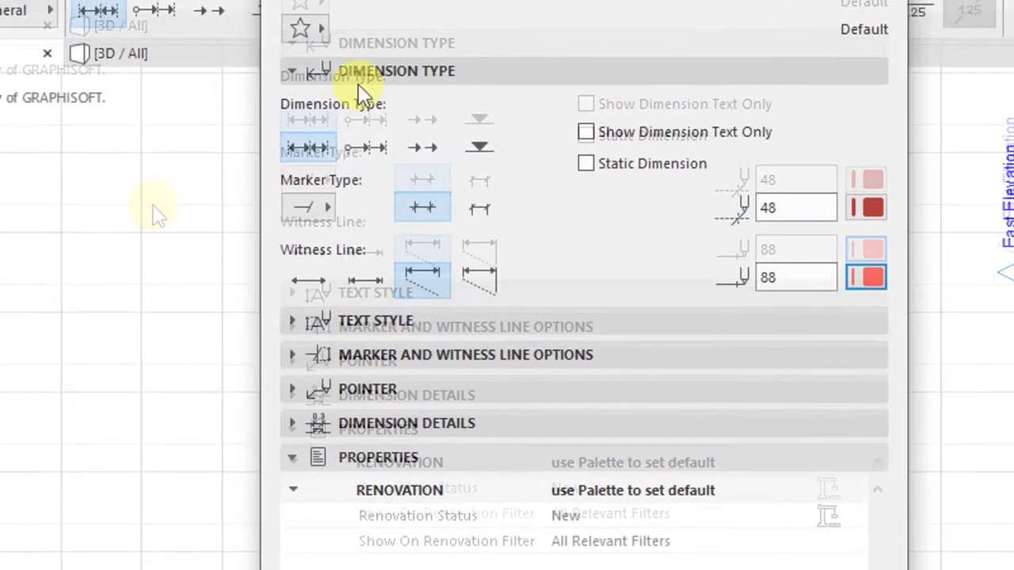
pyautogui.click(388, 70)
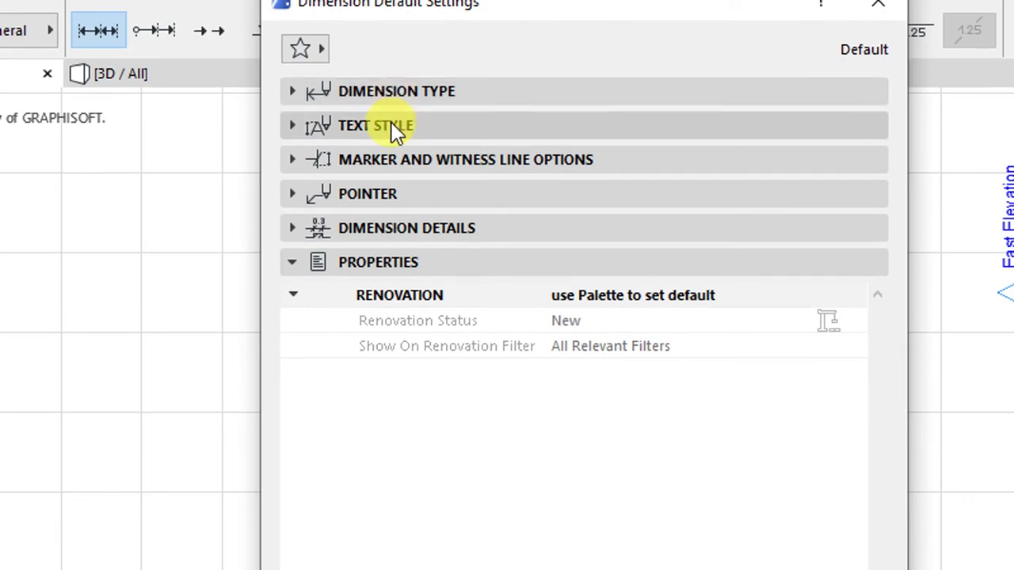
# - Set the dimension text font to DM Sans, keeping the 2.00 mm text height
pyautogui.click(390, 125)
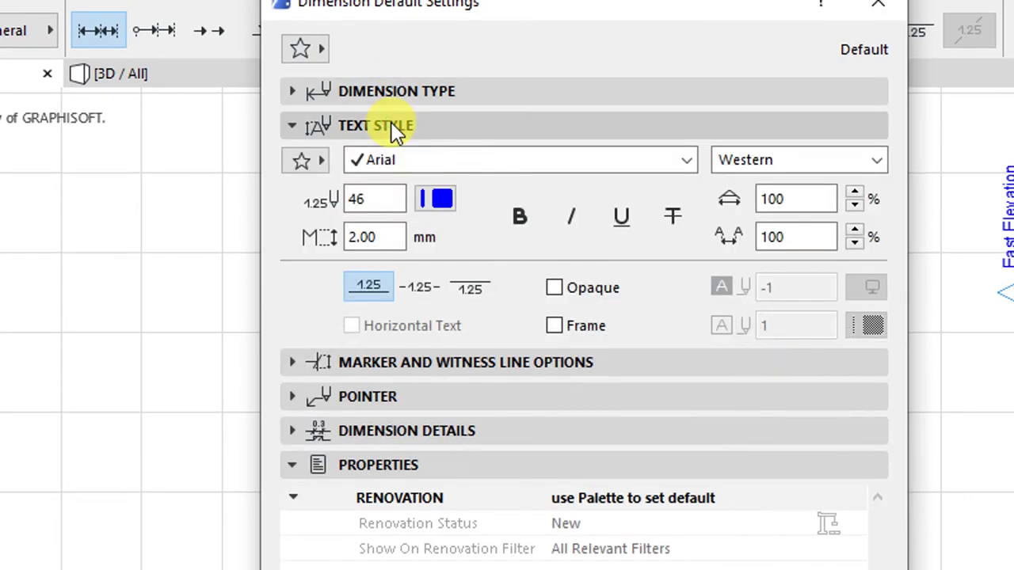
pyautogui.click(417, 159)
pyautogui.scroll(-20, 420, 163)
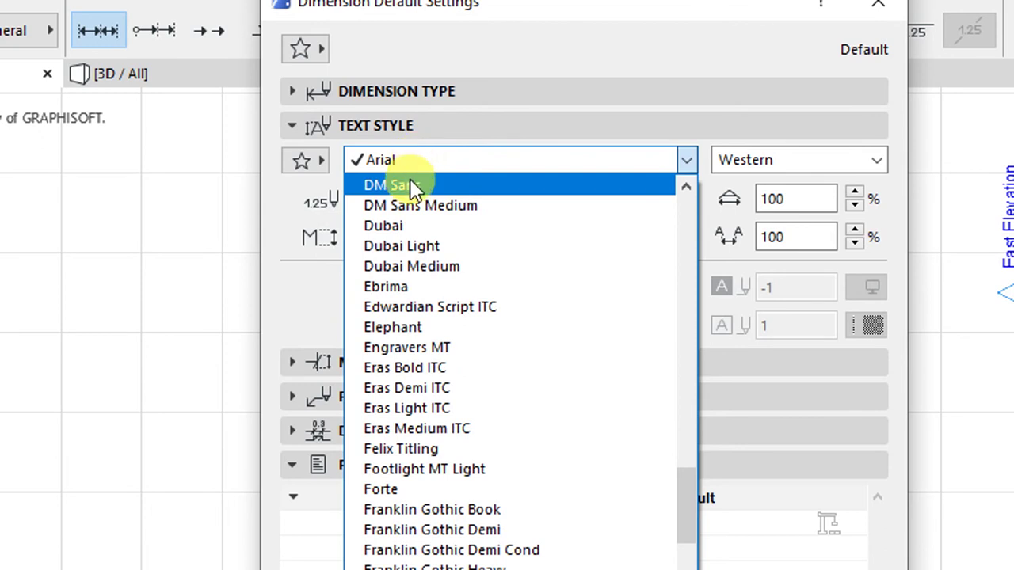
pyautogui.click(409, 182)
pyautogui.click(379, 199)
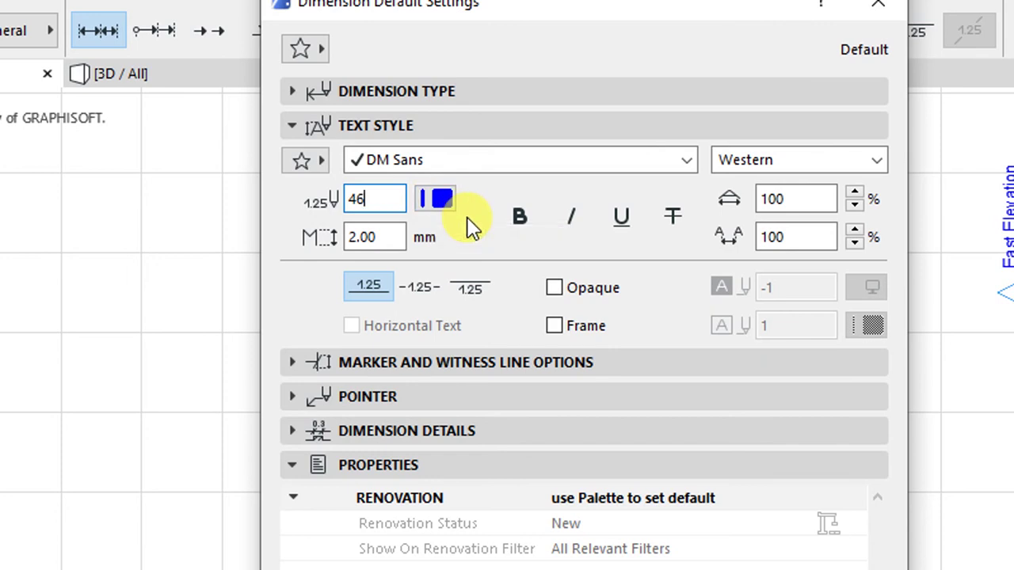
pyautogui.click(392, 235)
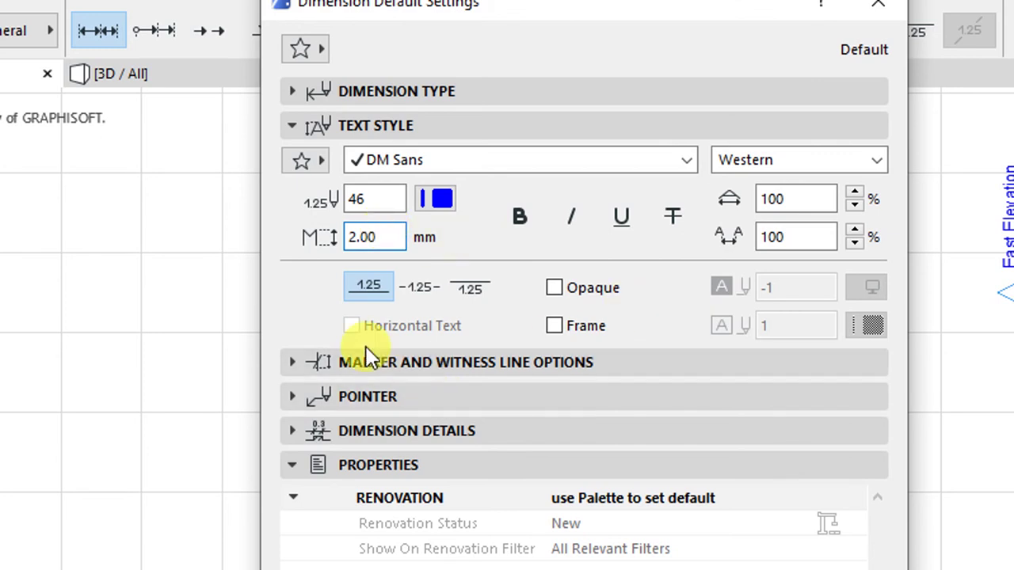
pyautogui.click(380, 127)
pyautogui.click(428, 159)
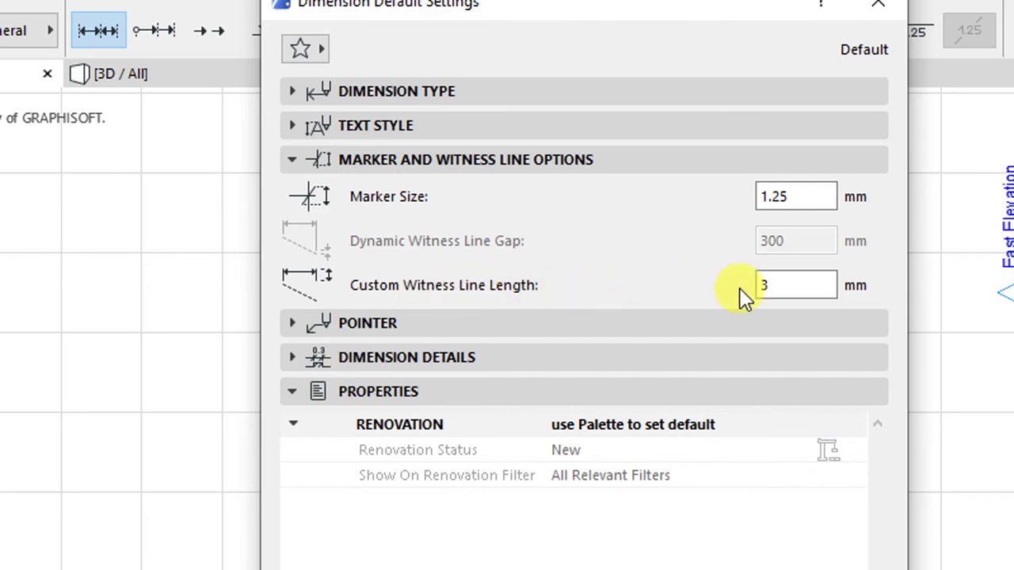
pyautogui.click(807, 285)
pyautogui.click(373, 326)
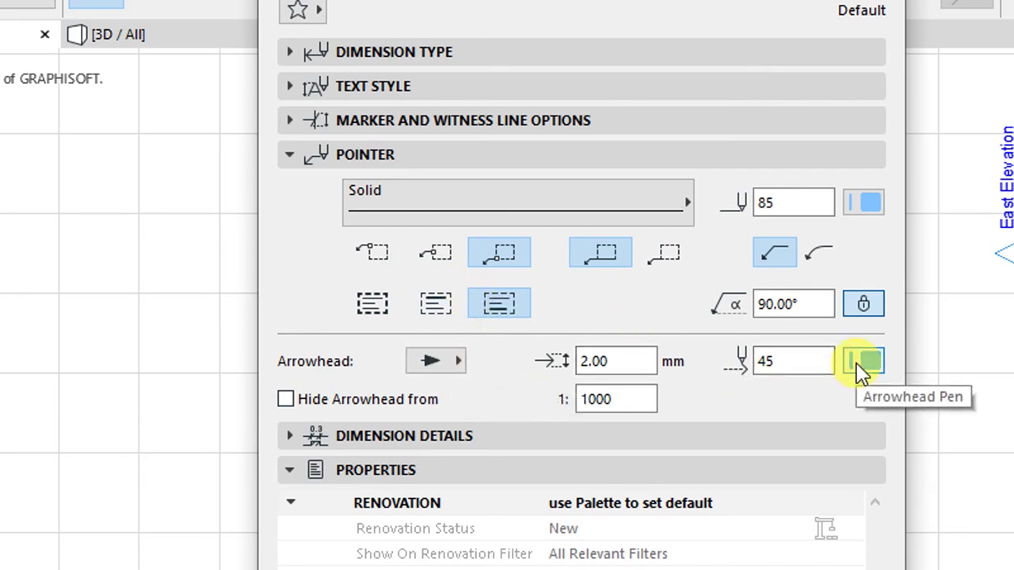
pyautogui.click(364, 154)
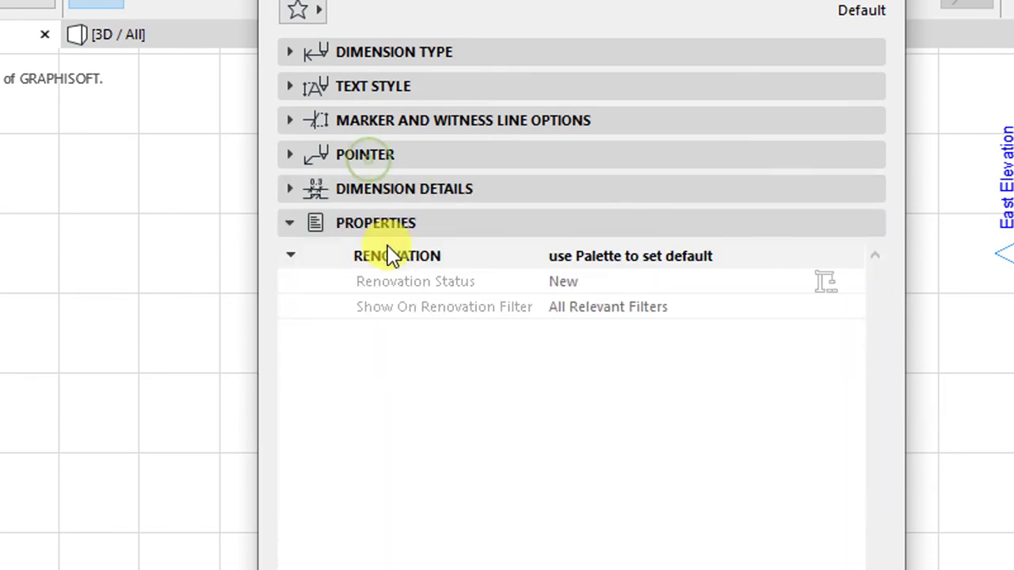
pyautogui.click(378, 192)
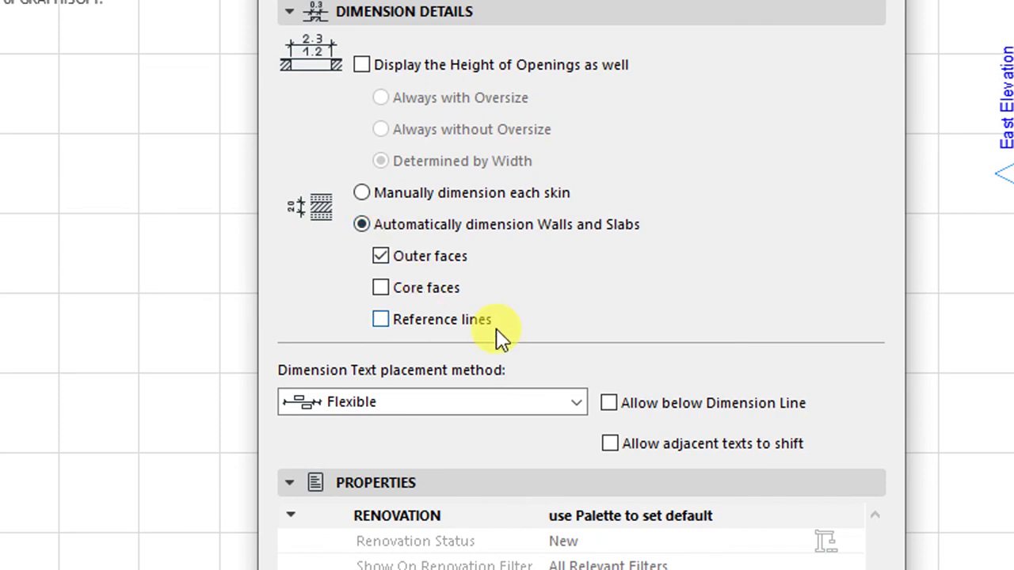
pyautogui.click(373, 79)
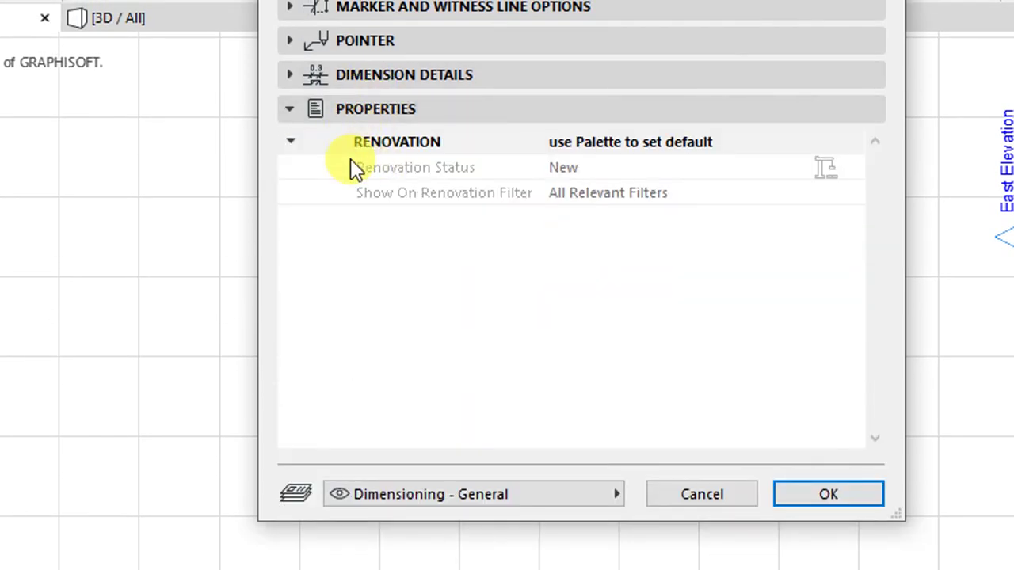
pyautogui.click(569, 145)
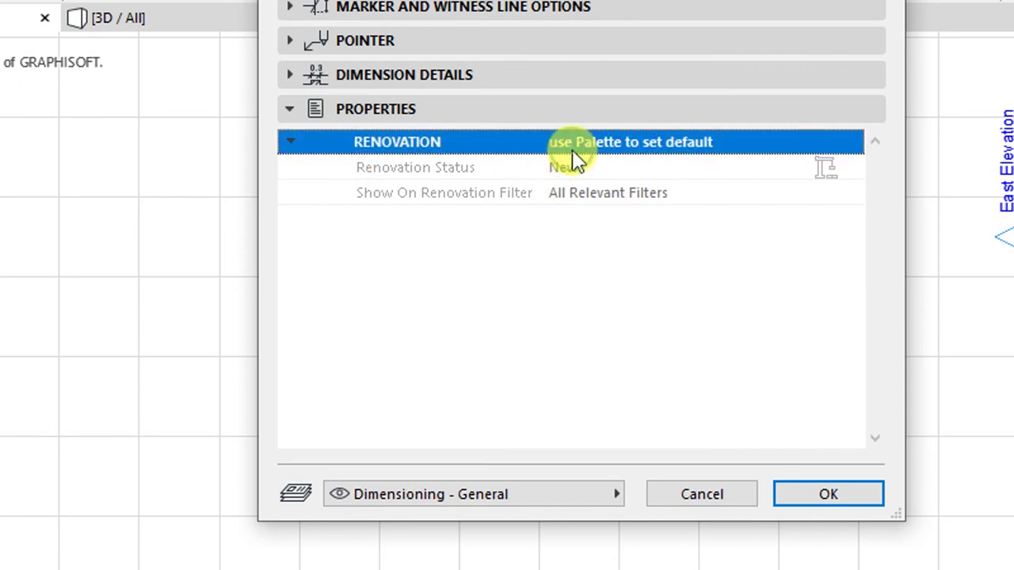
pyautogui.click(564, 172)
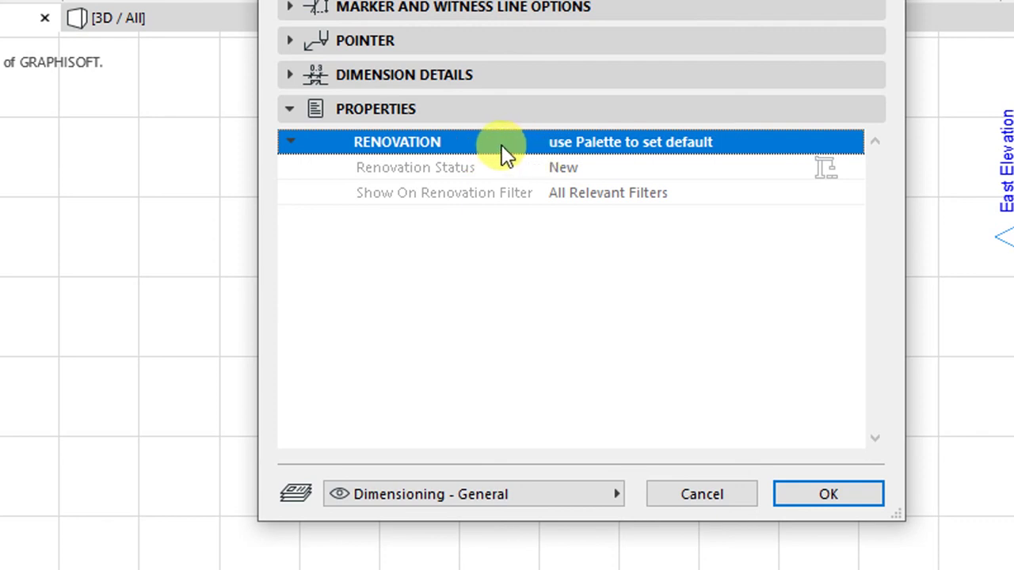
pyautogui.click(383, 110)
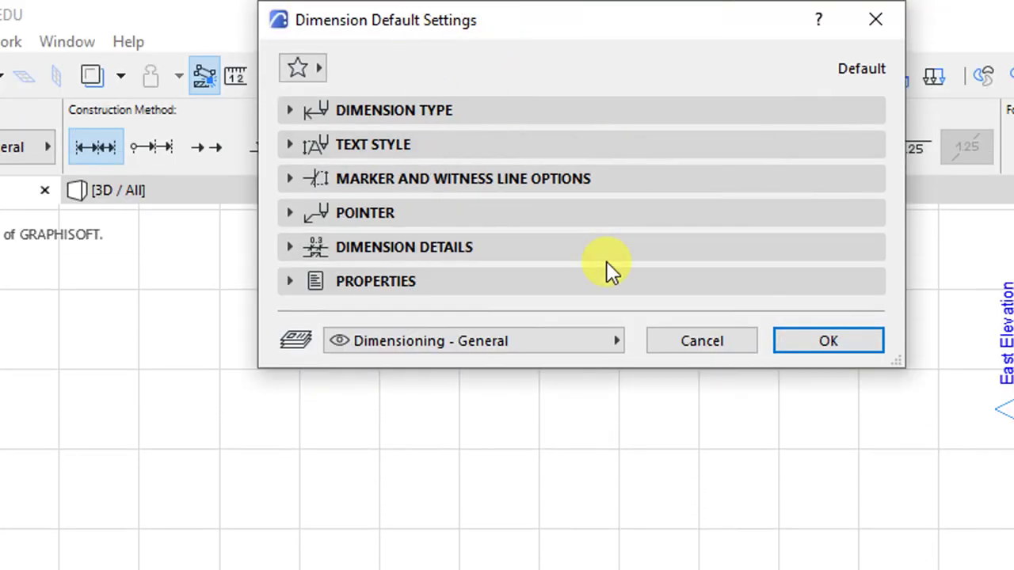
# - Accept the new dimension defaults and save the project
pyautogui.click(820, 345)
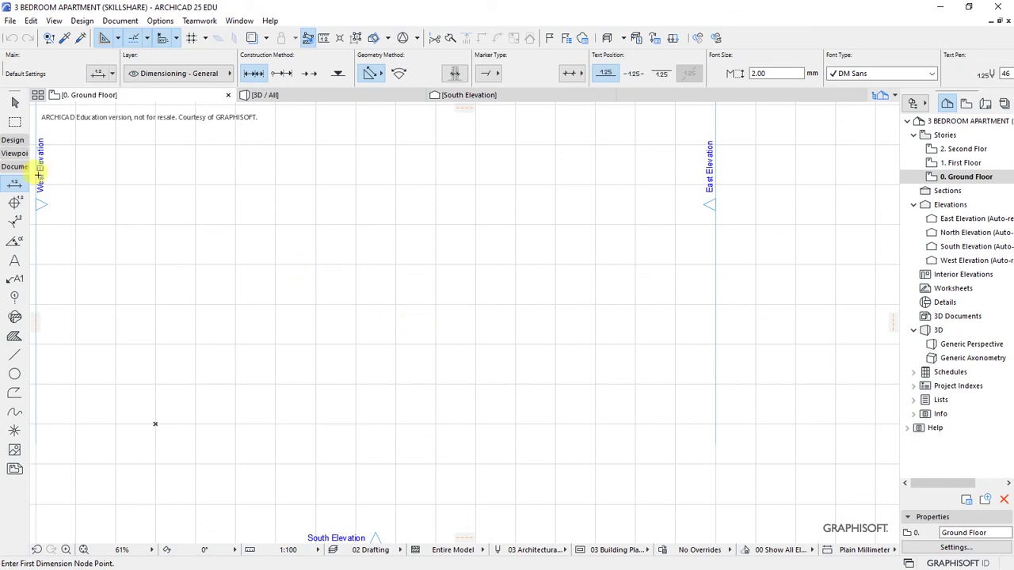
pyautogui.click(9, 21)
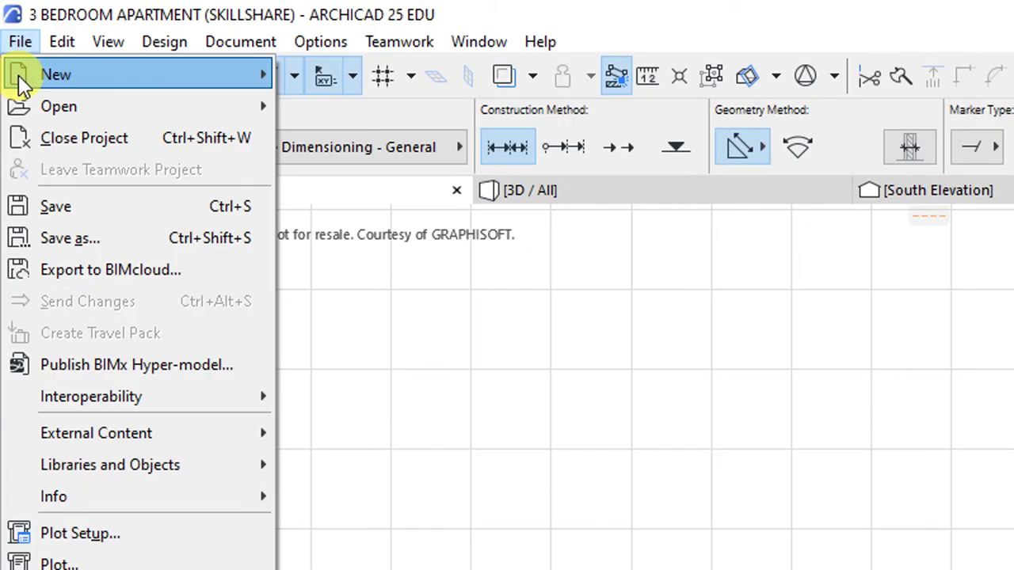
pyautogui.click(54, 208)
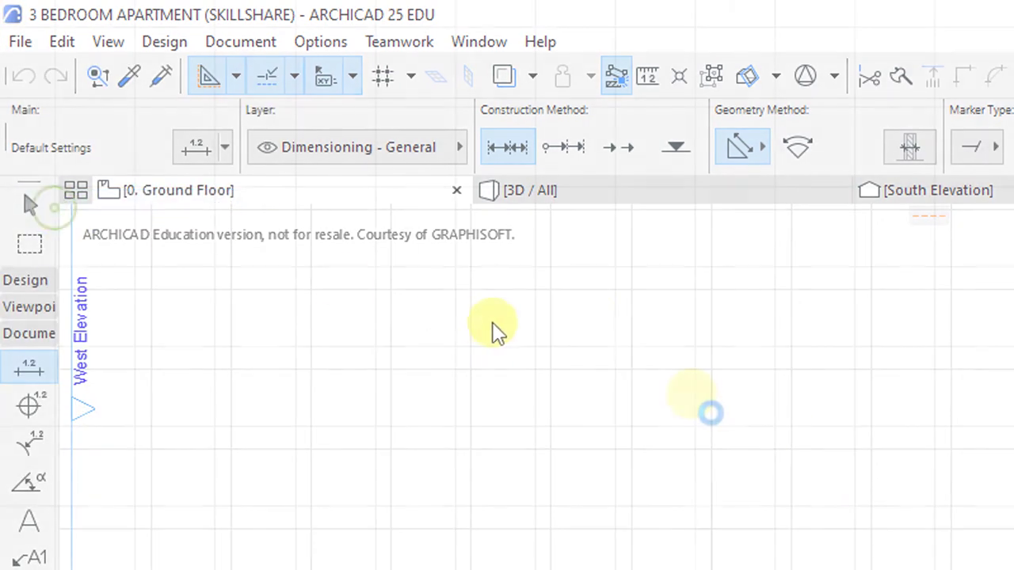